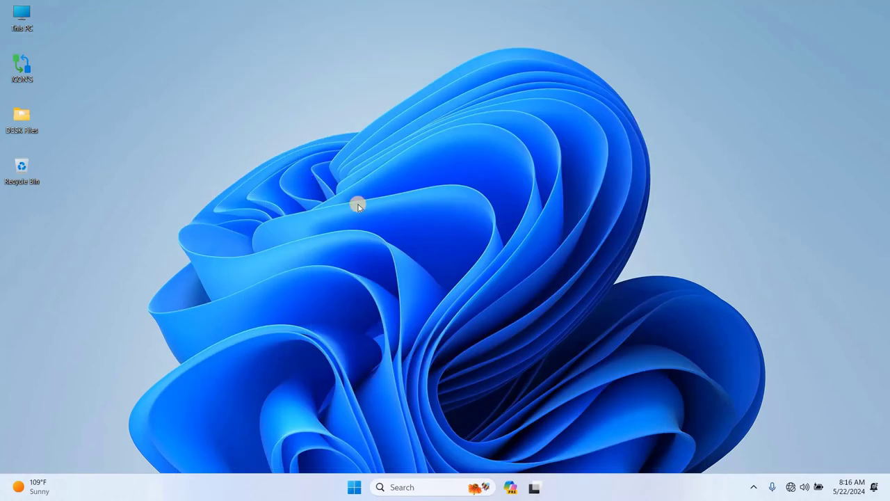
- Refresh the desktop, then launch Registry Editor by searching 're' in Windows Search
right_click(357, 205)
left_click(334, 257)
left_click(409, 487)
type("re")
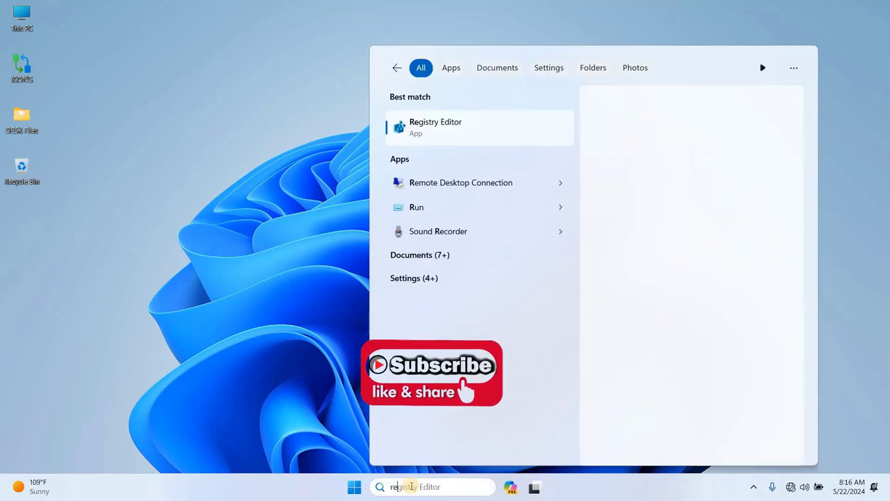
key("Return")
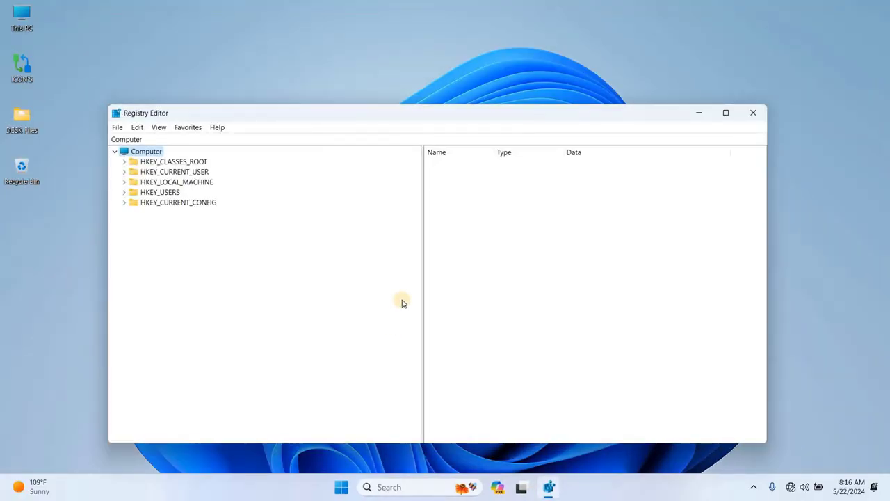
- Maximize Registry Editor and expand HKLM > SYSTEM > CurrentControlSet > Services
left_click(725, 114)
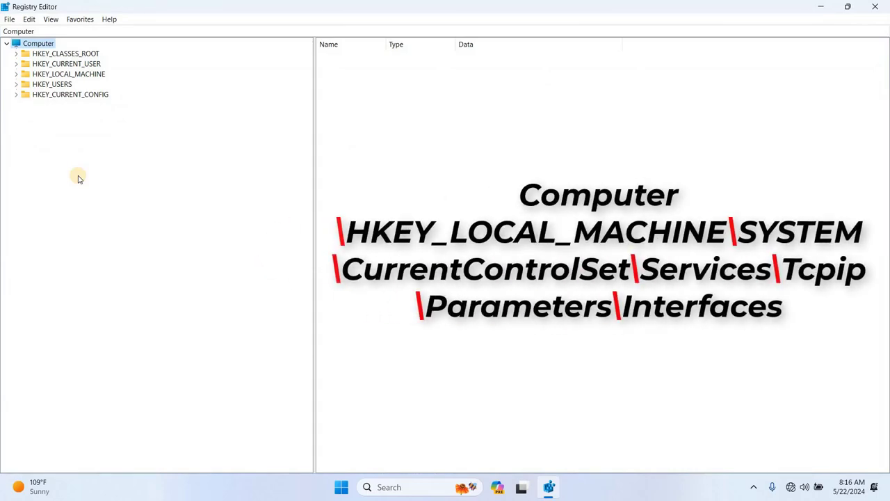
left_click(16, 75)
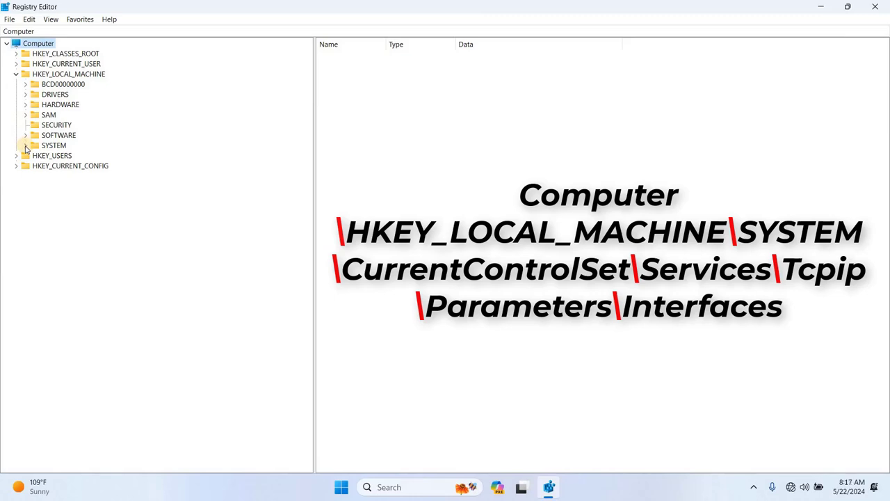
left_click(26, 145)
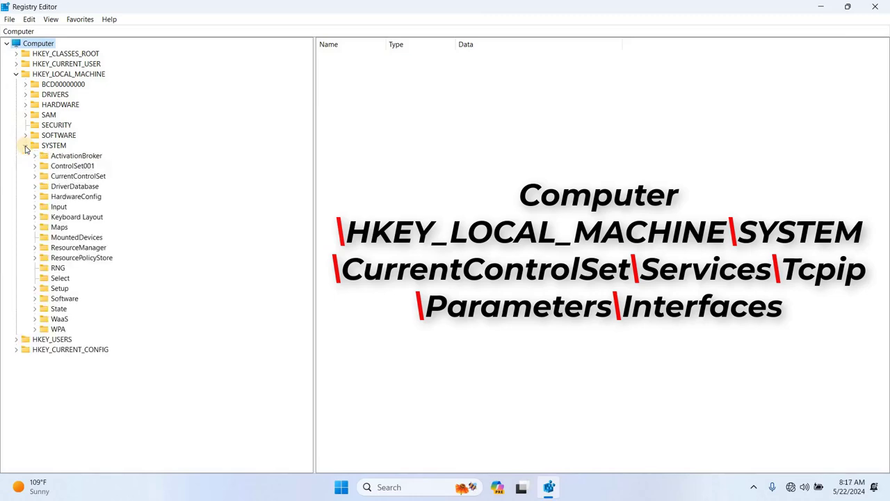
left_click(67, 178)
left_click(35, 176)
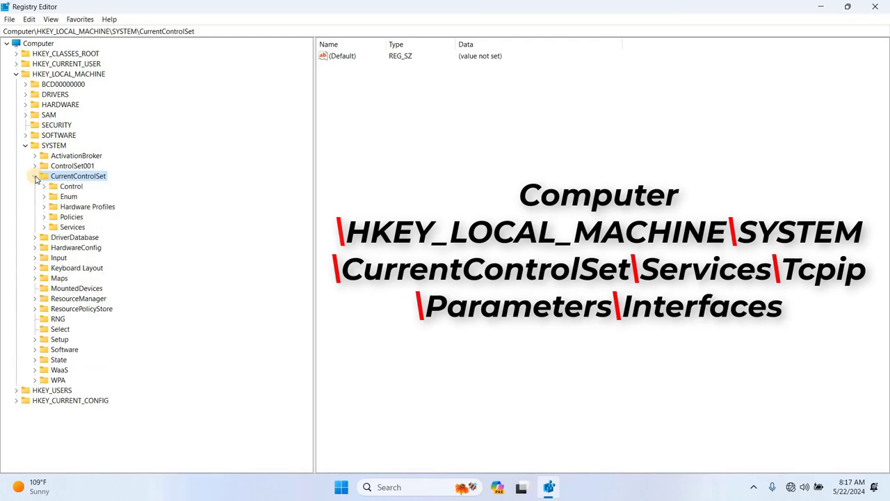
left_click(46, 227)
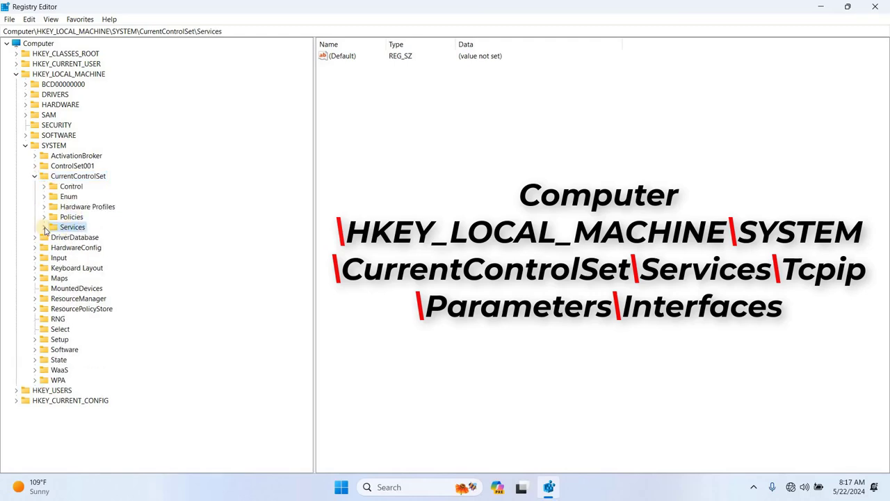
left_click(44, 228)
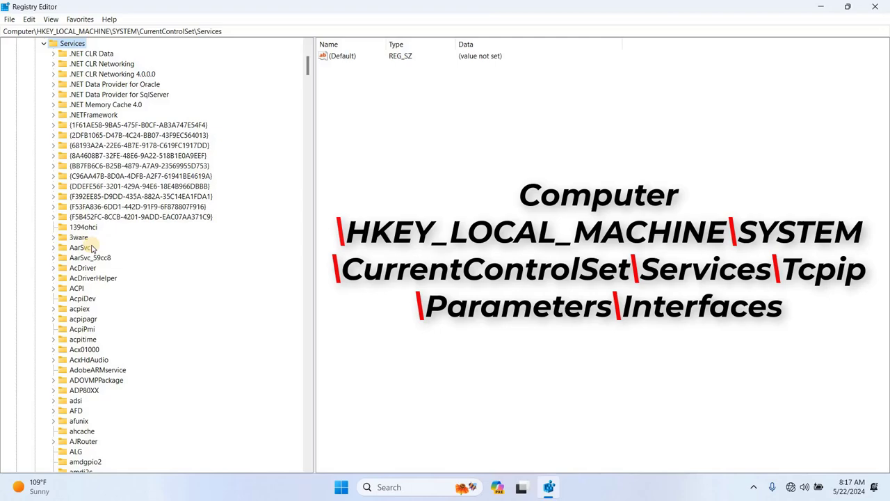
- Expand Tcpip > Parameters > Interfaces to list the adapter GUID subkeys
scroll(79, 259, "down", 20)
scroll(87, 258, "down", 20)
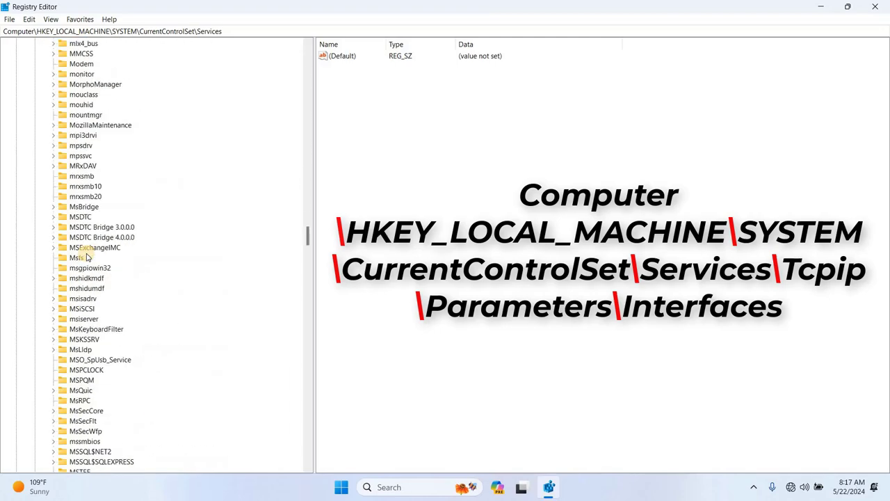
scroll(87, 257, "up", 12)
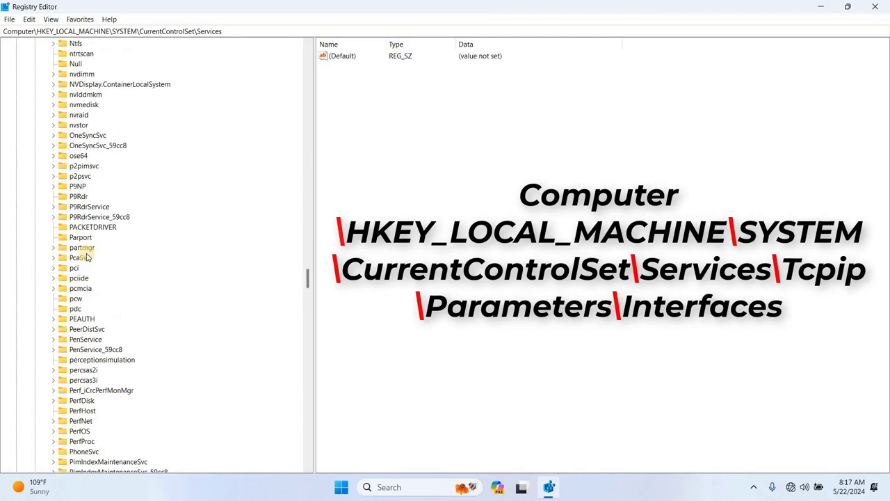
key("t")
scroll(78, 417, "down", 2)
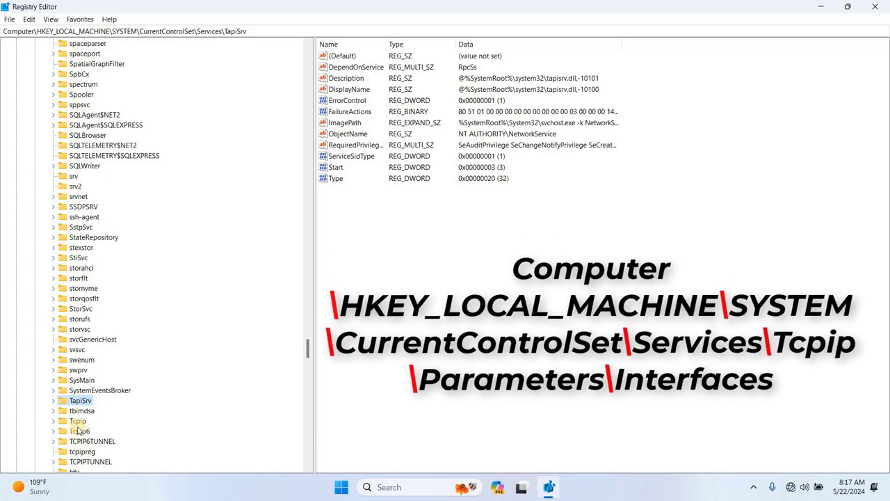
left_click(76, 422)
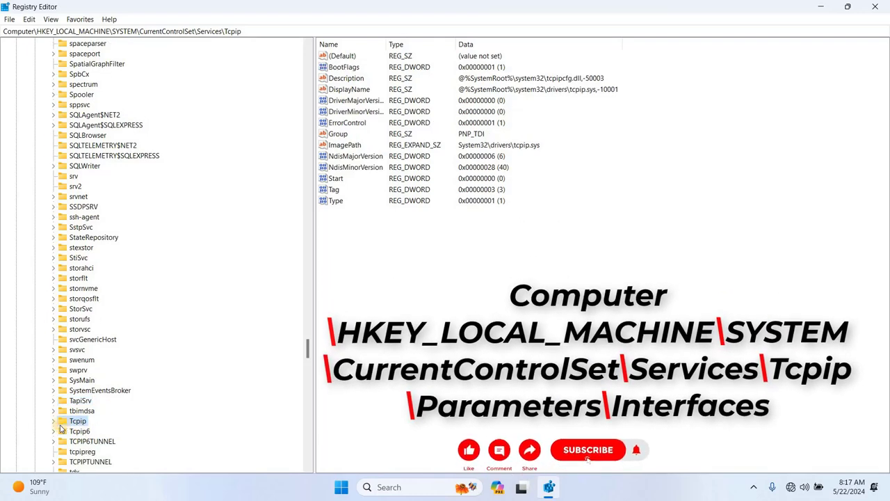
left_click(53, 421)
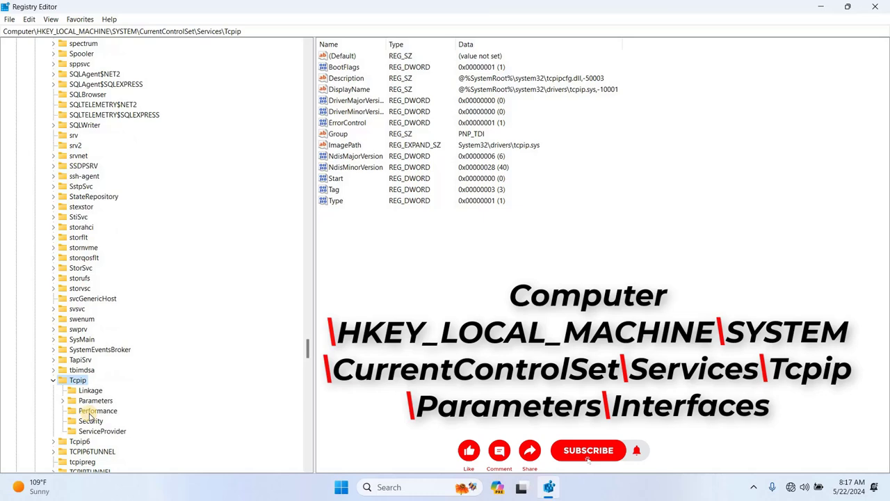
left_click(66, 402)
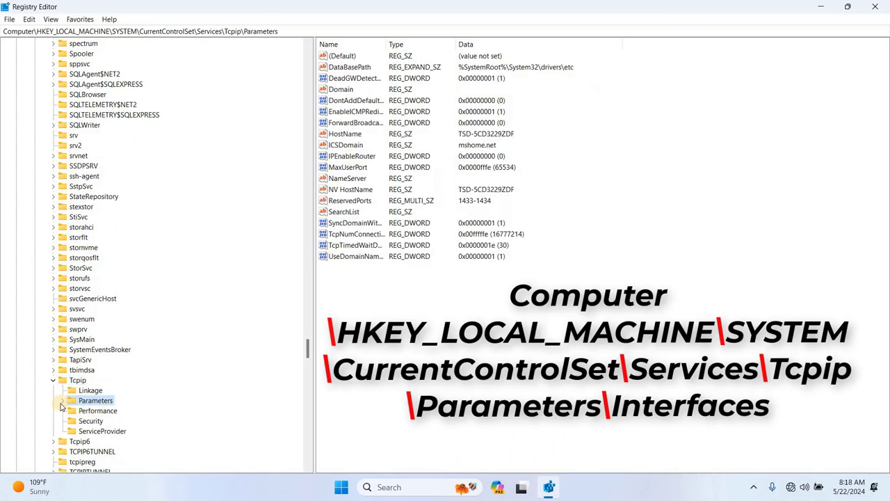
left_click(61, 402)
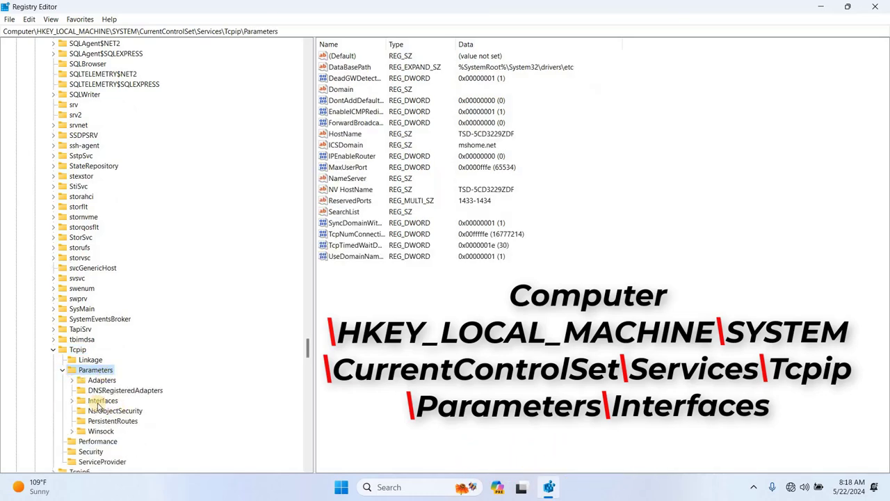
left_click(101, 401)
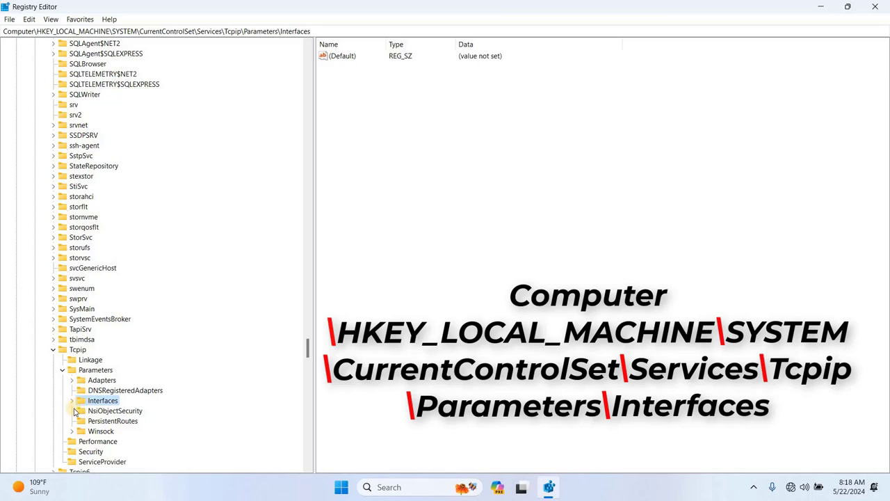
left_click(72, 401)
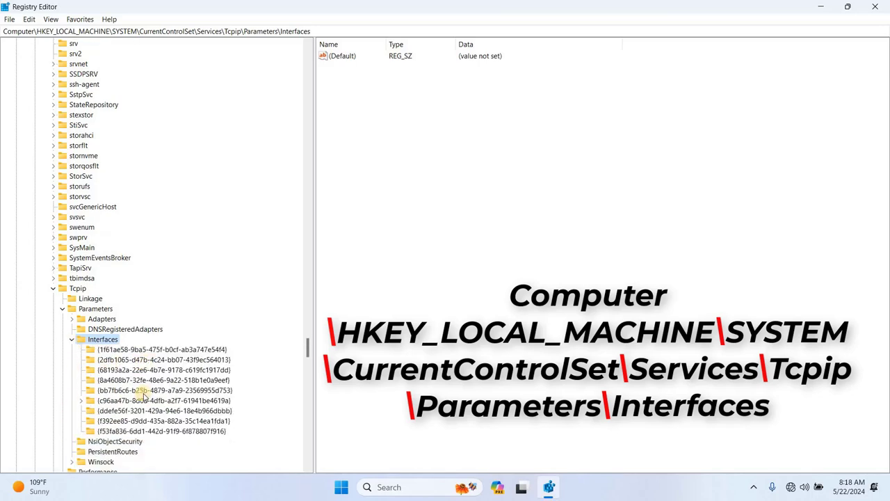
- Open interface {8a4608b7-32fe-48e6-9a22-518b1e0a9eef} with DHCP values and widen the Name column
left_click(137, 349)
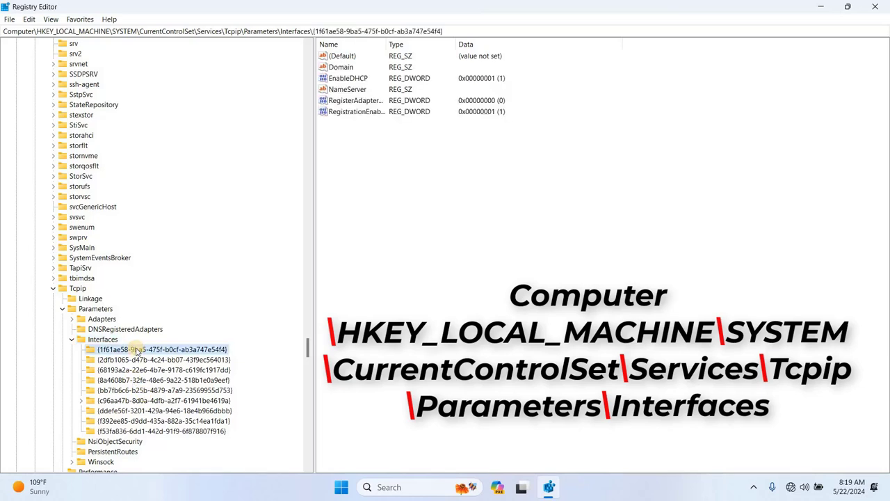
left_click(133, 361)
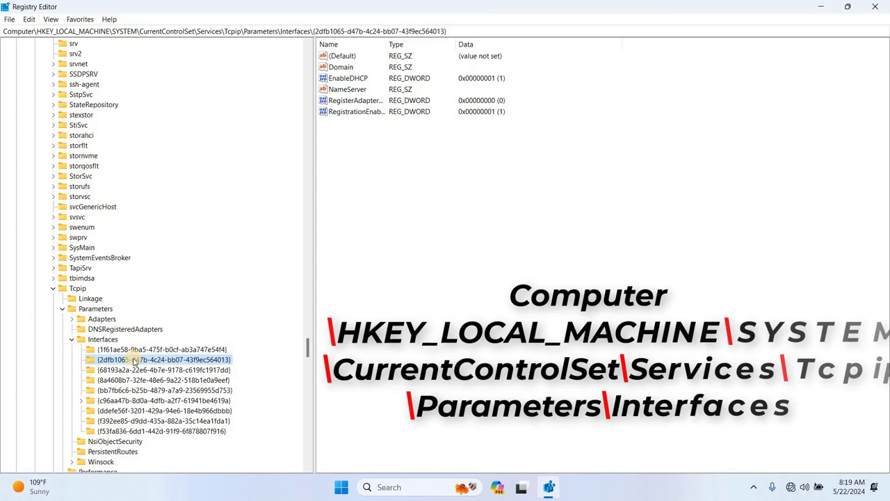
left_click(133, 370)
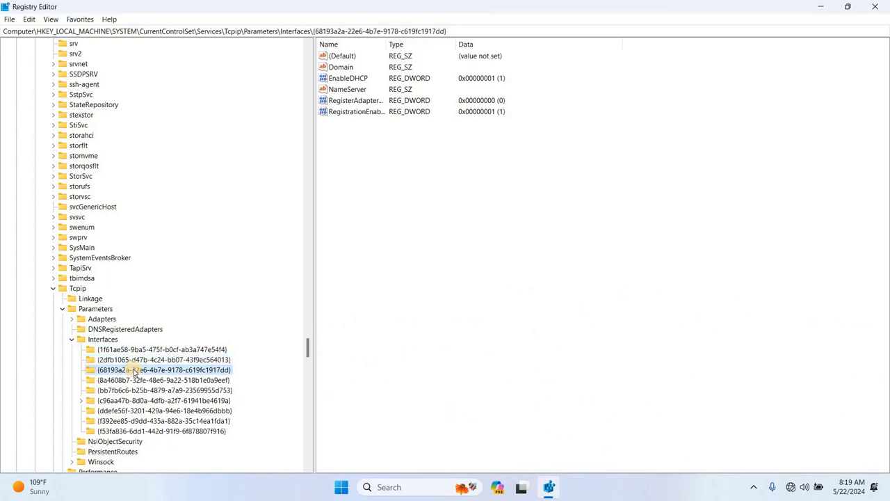
left_click(133, 380)
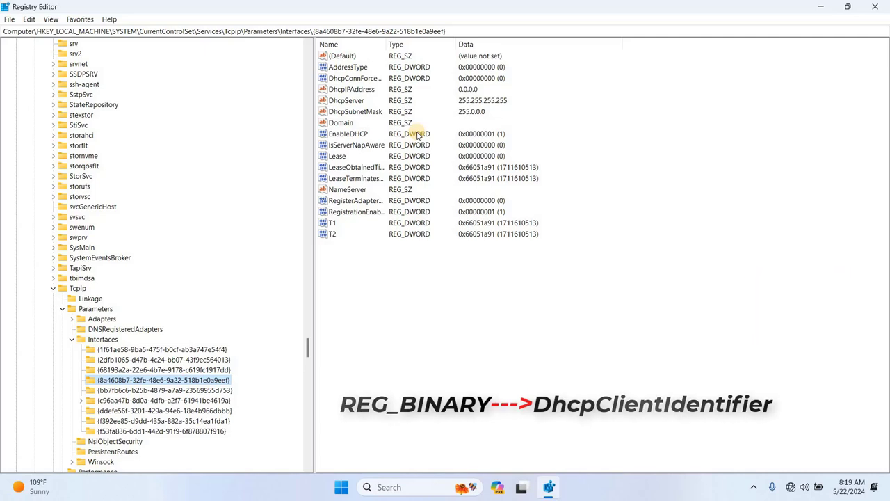
left_click_drag(387, 45, 436, 50)
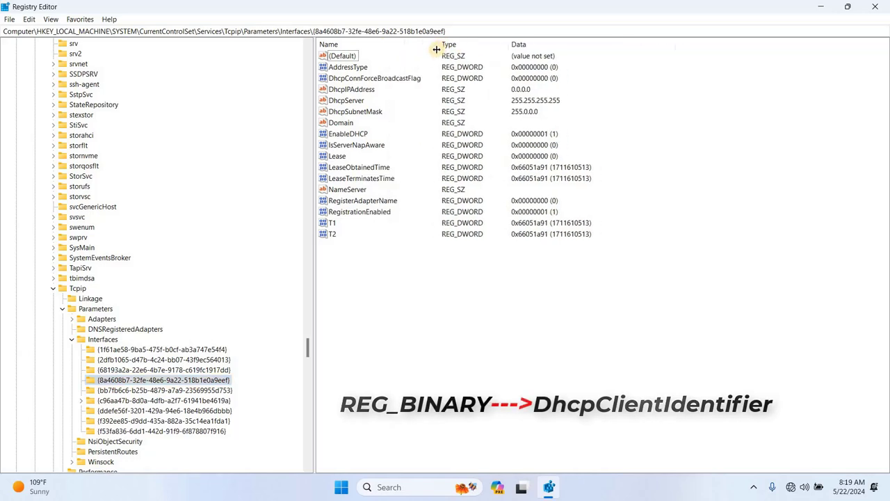
- Create a new Binary Value named DhcpClientIdentifier in the interface key
right_click(399, 283)
mouse_move(427, 289)
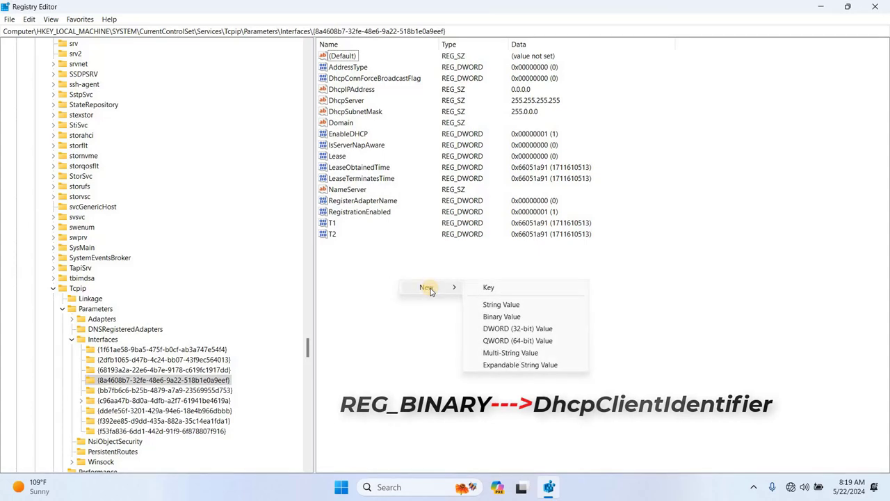
left_click(516, 314)
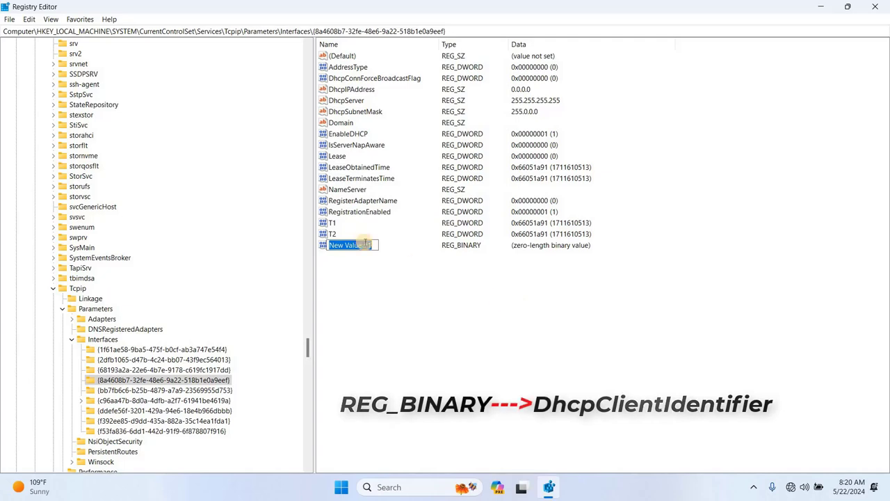
type("Dh")
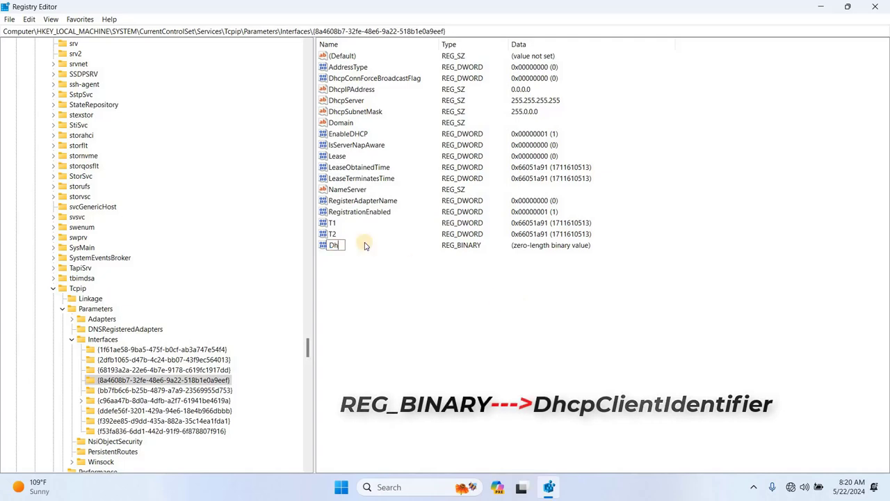
type("cpClientIdentif")
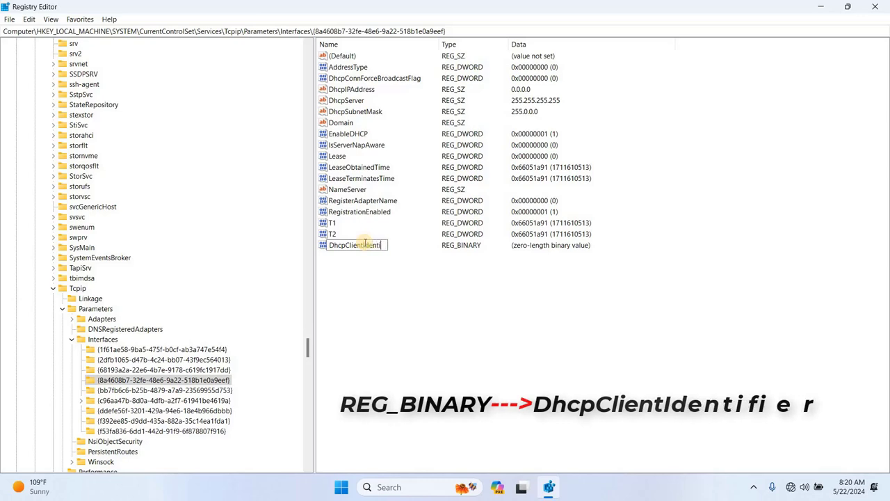
type("ier")
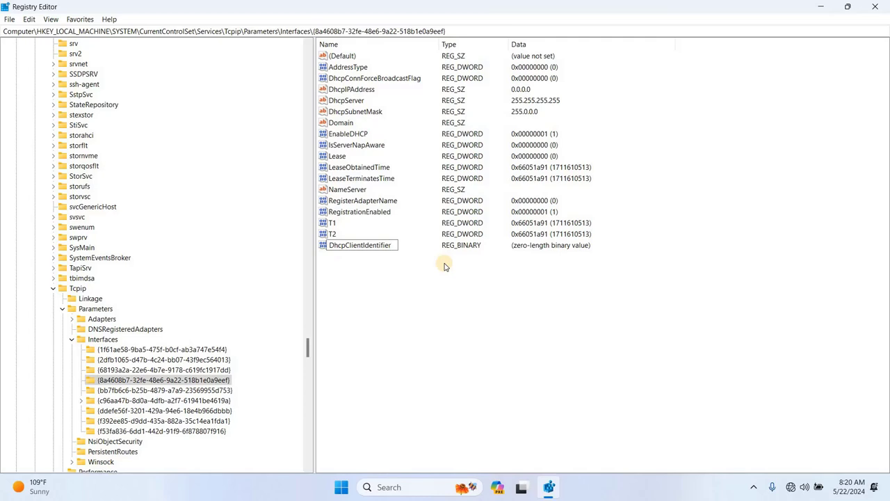
key("Return")
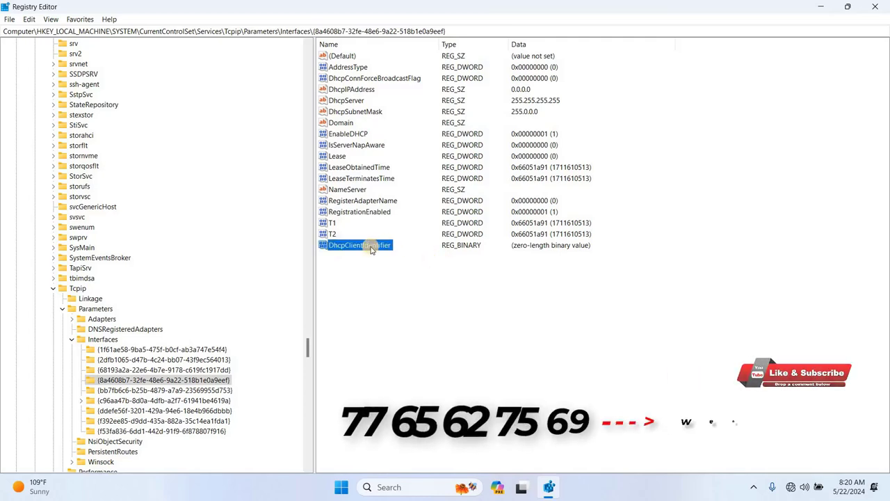
double_click(370, 247)
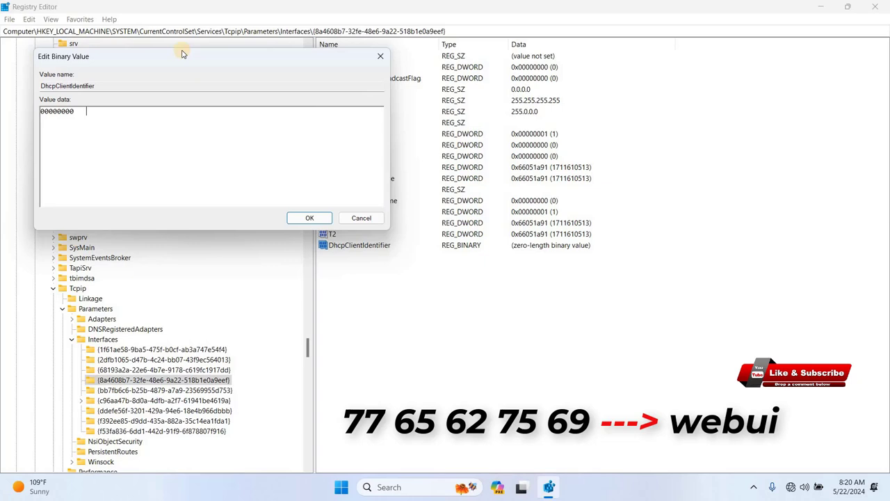
left_click_drag(176, 52, 505, 161)
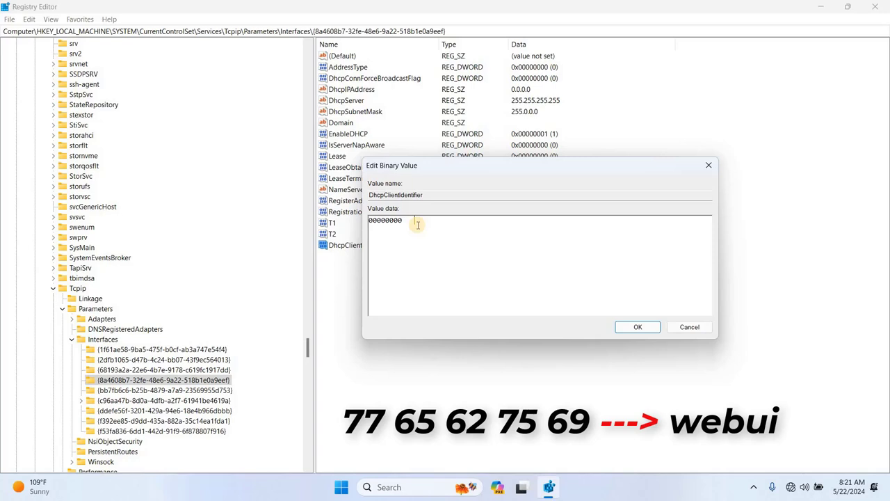
type("77  65  62  75  69    w e b u i")
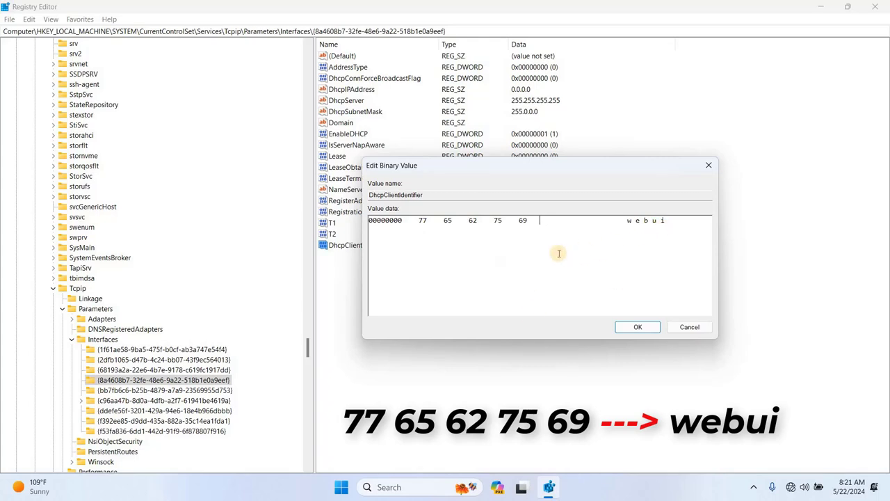
left_click(632, 329)
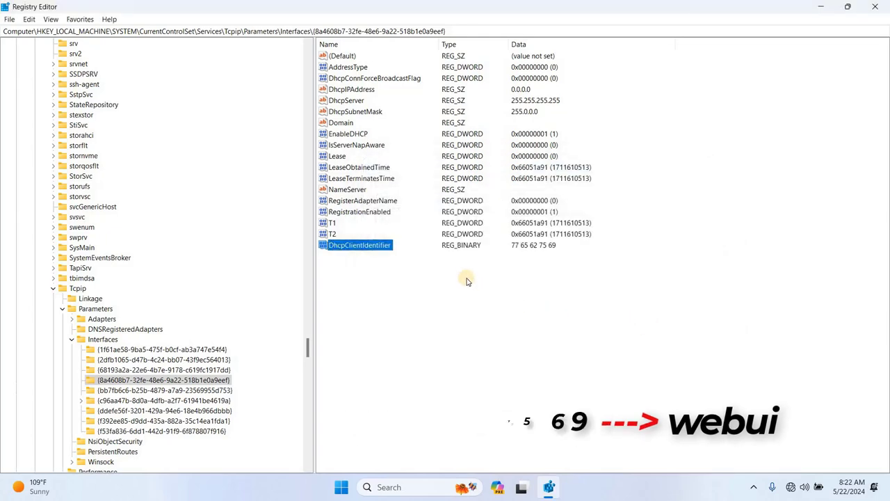
key("F5")
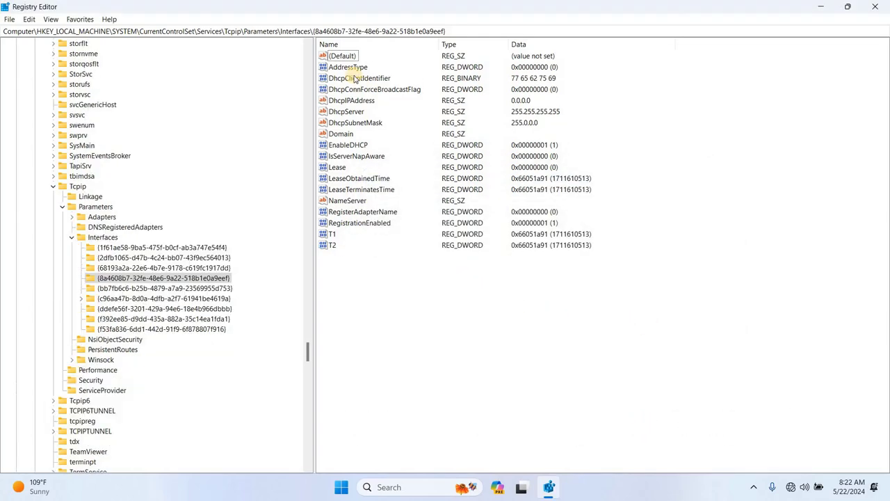
left_click(360, 78)
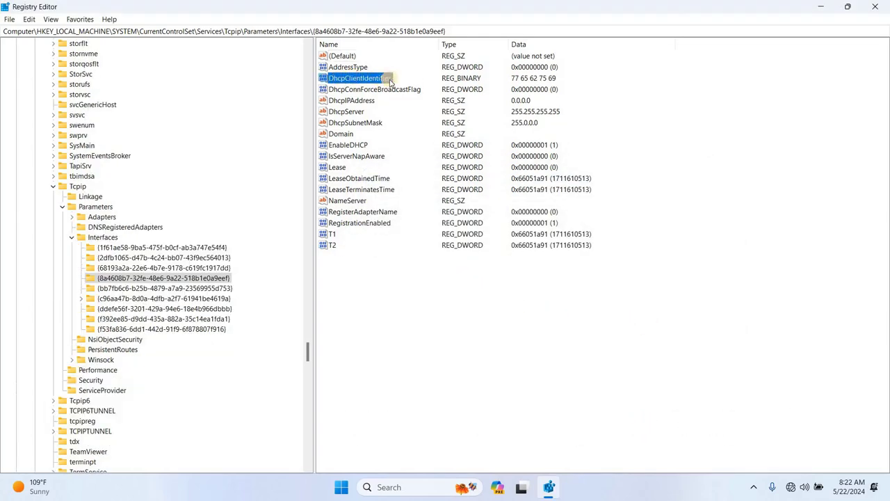
- Close Registry Editor
left_click(875, 6)
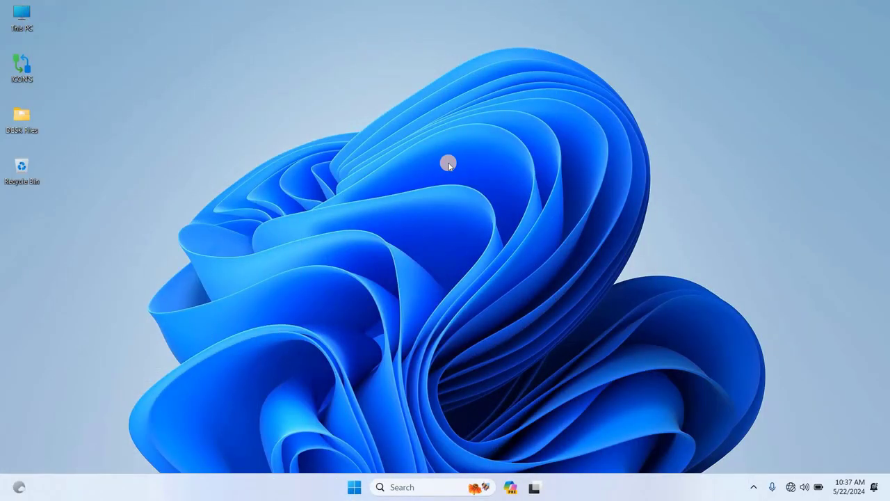
- Open Control Panel's Network Connections and the Ethernet adapter's status
left_click(402, 487)
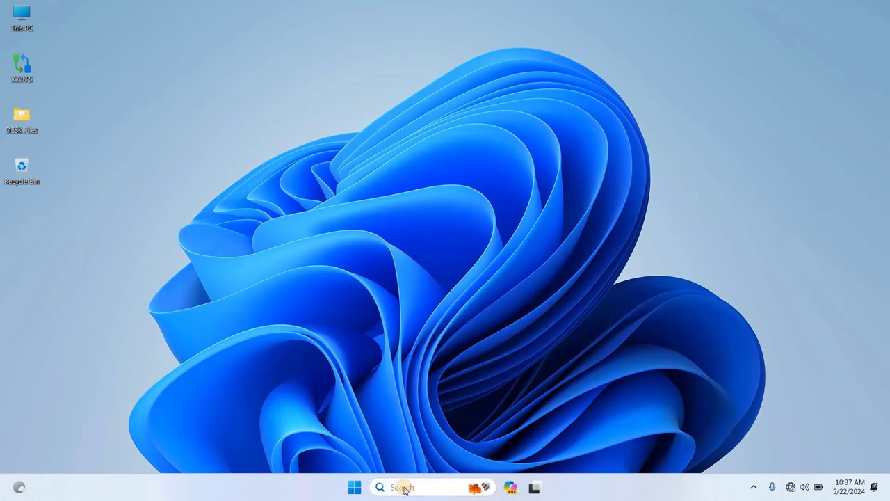
type("c")
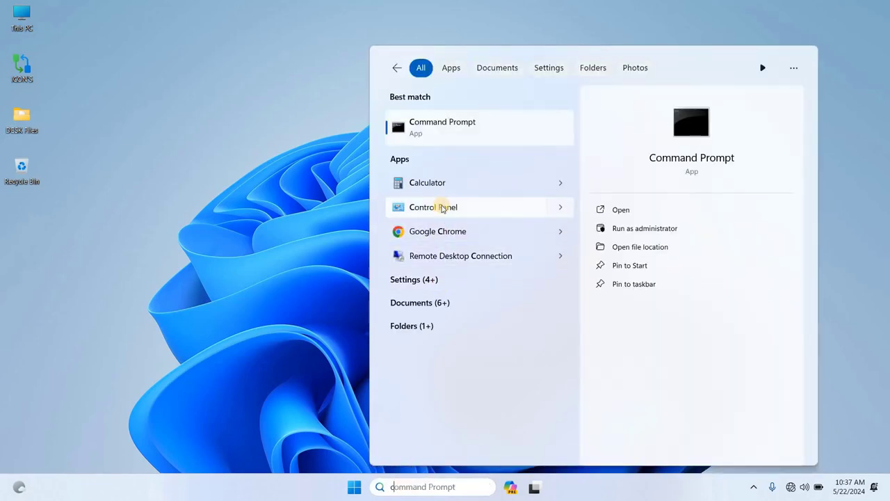
key("Escape")
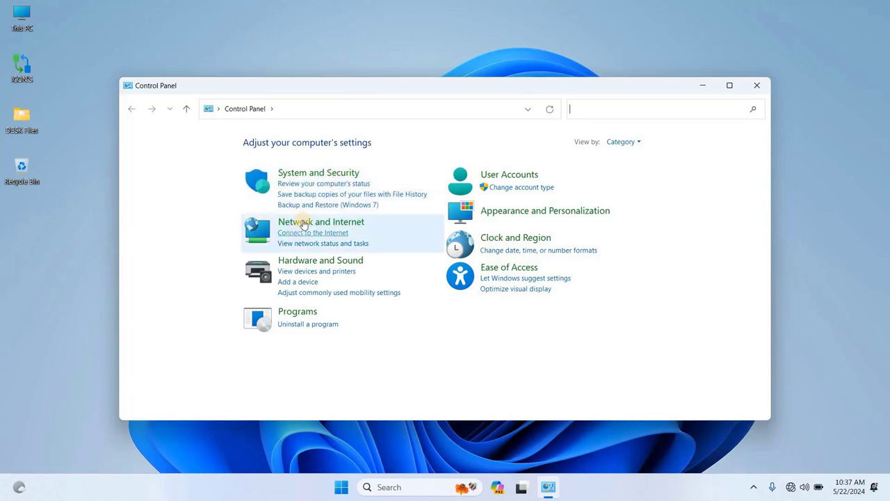
left_click(303, 222)
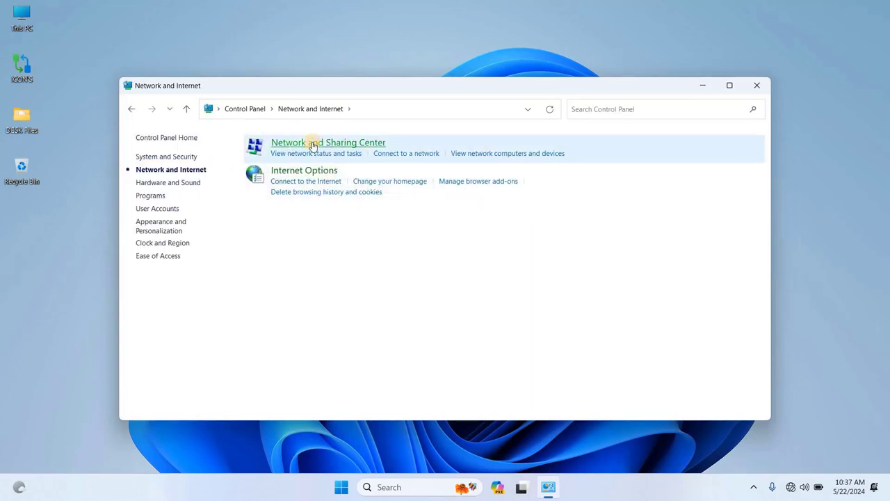
left_click(312, 143)
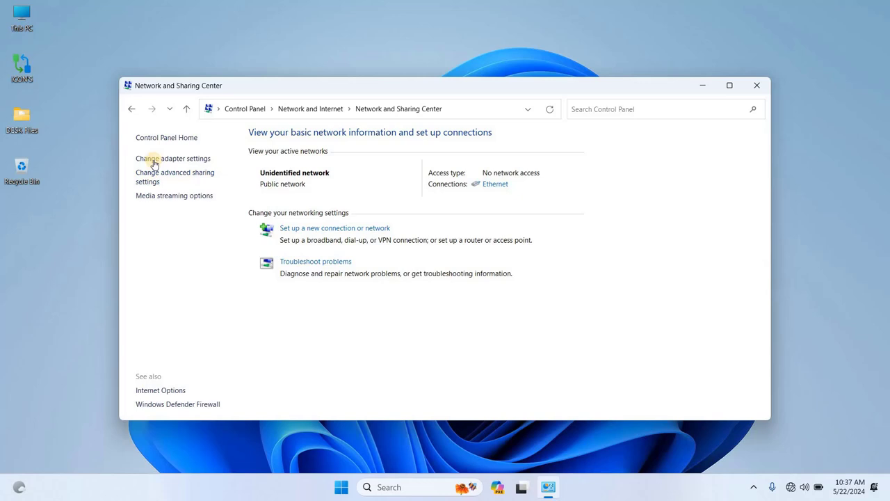
left_click(154, 160)
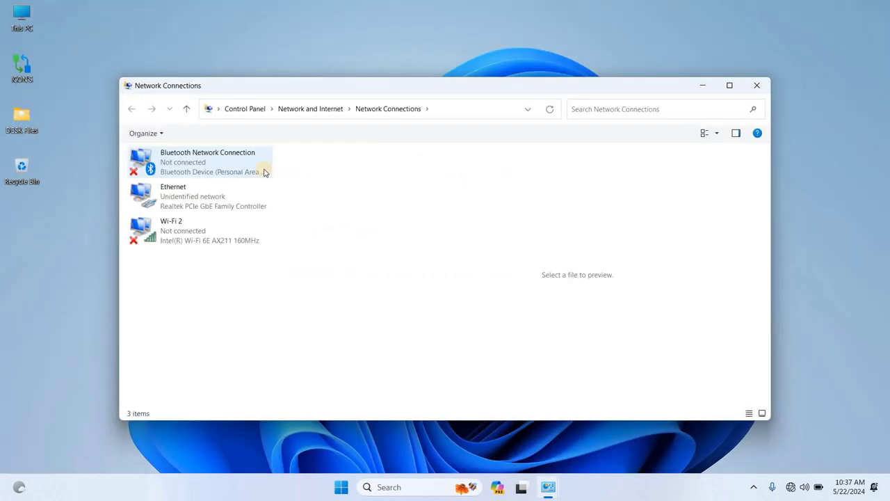
double_click(212, 189)
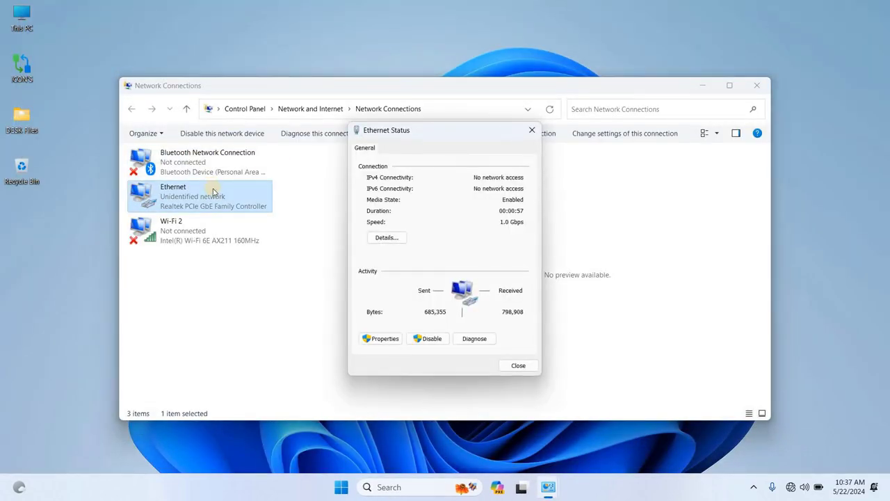
- Set Ethernet IPv4 to obtain an IP address automatically, then reopen its status
left_click(382, 338)
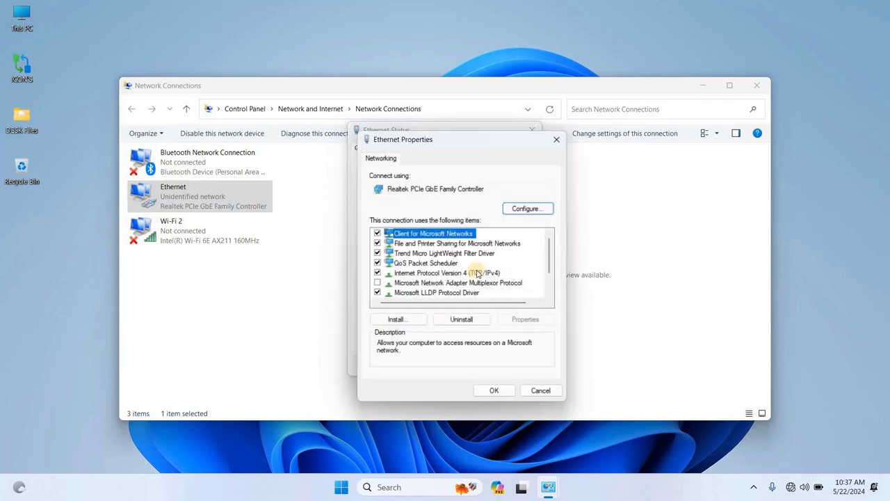
double_click(490, 276)
left_click(416, 254)
left_click(535, 427)
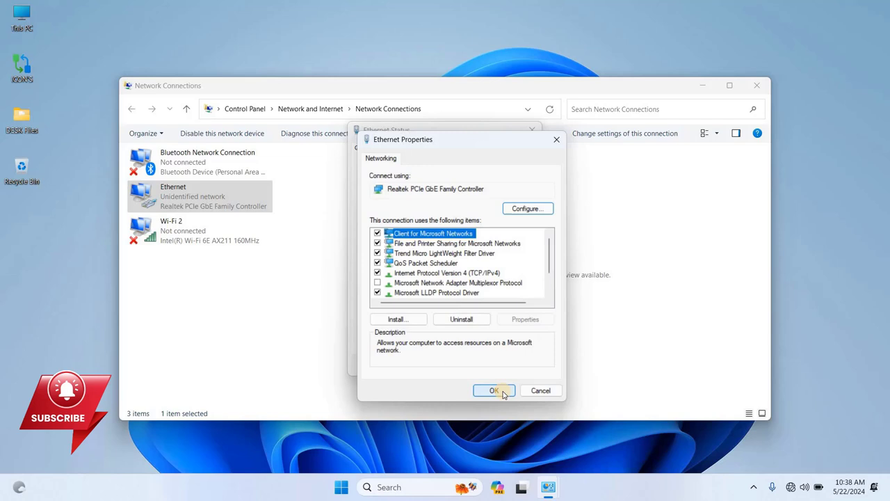
left_click(492, 389)
left_click(516, 422)
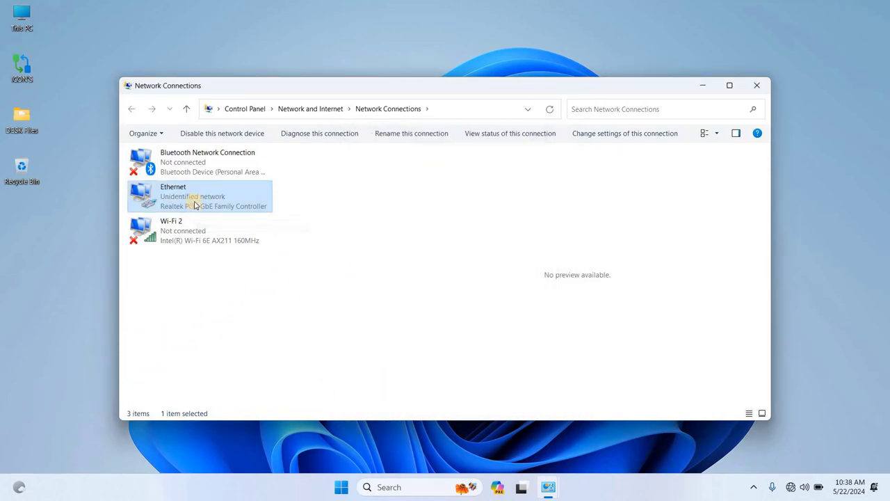
double_click(195, 204)
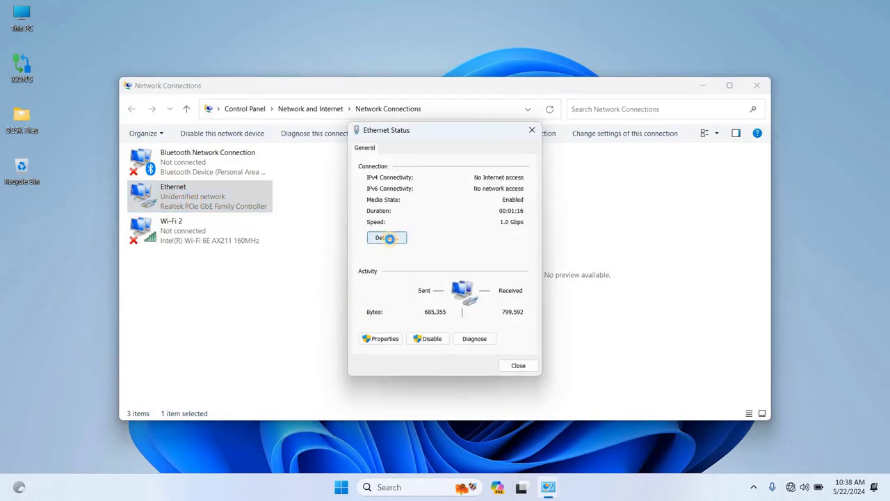
- Check Ethernet details: DHCP enabled, IPv4 192.168.1.1, DHCP server 192.168.1.254
left_click(387, 238)
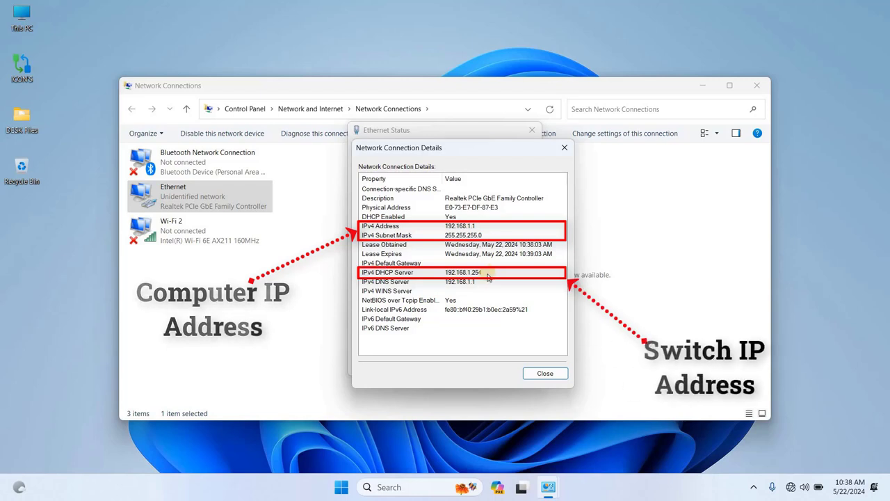
left_click(486, 217)
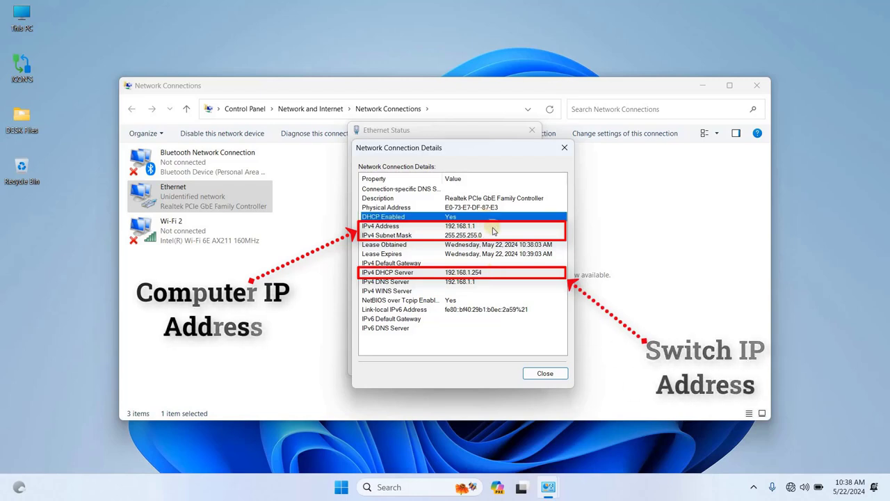
left_click(492, 227)
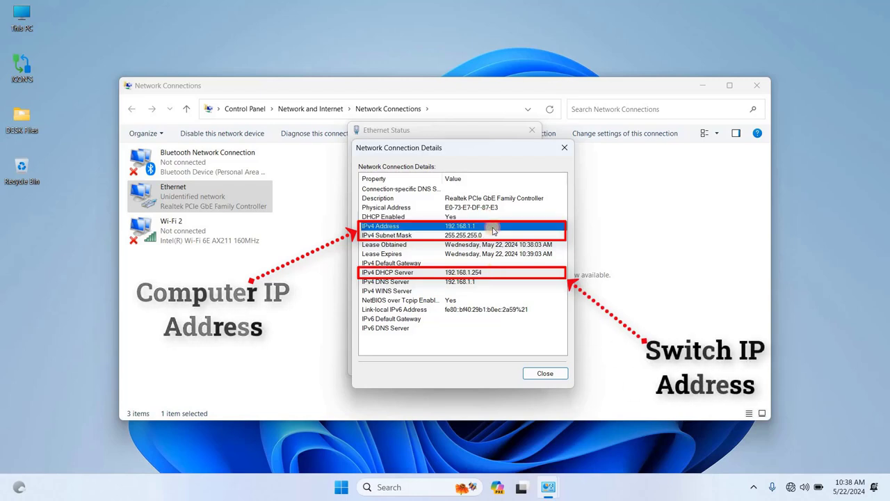
left_click(480, 274)
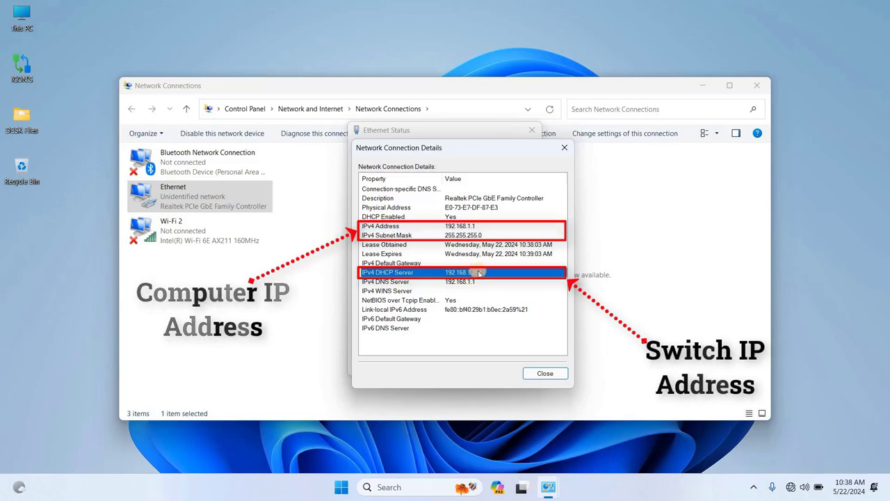
- Close the Details, Ethernet Status and Network Connections windows
left_click(541, 374)
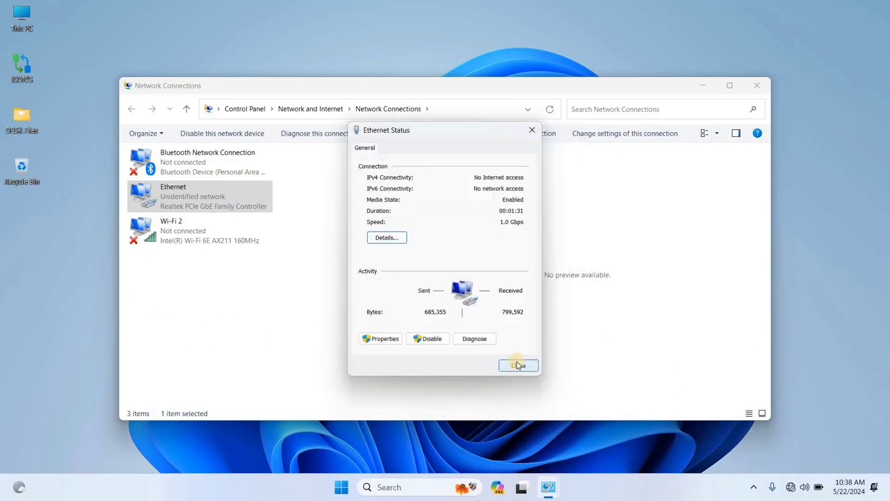
left_click(519, 366)
left_click(758, 86)
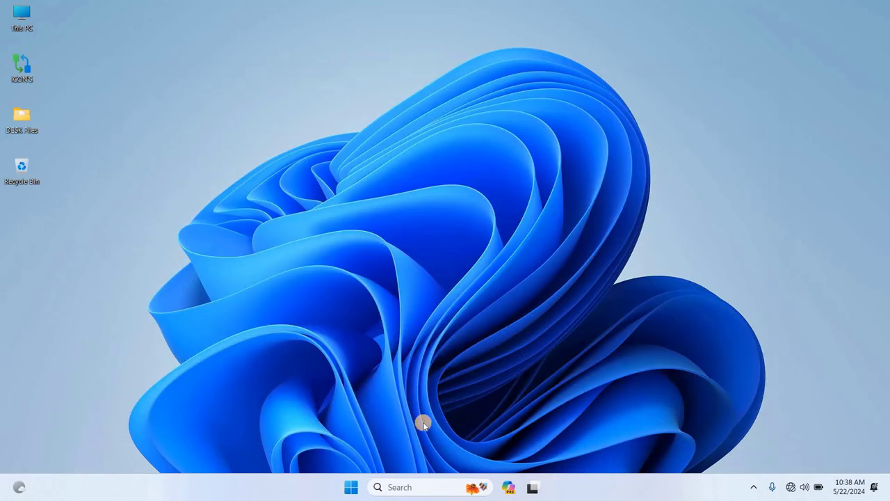
- Open a Chrome browser window from the profile picker
left_click(428, 487)
type("control panel")
left_click(422, 230)
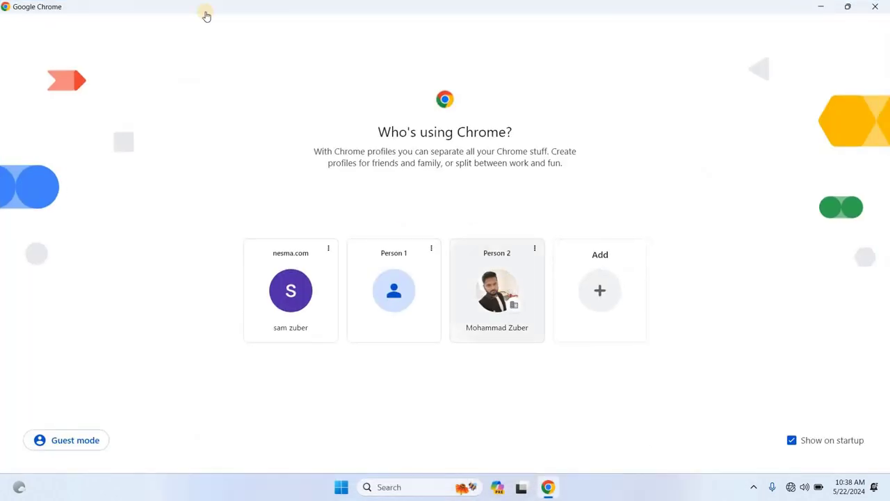
left_click(511, 288)
- Browse to 192.168.1.254 and proceed past the certificate warning
type("1")
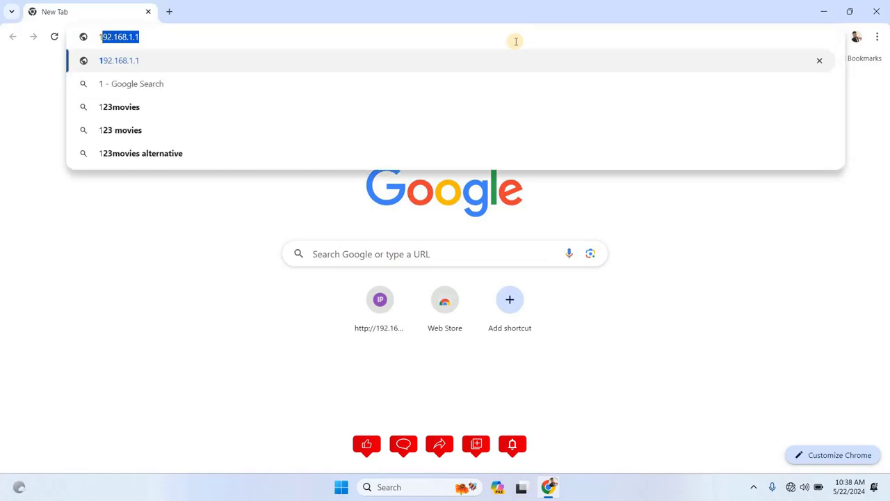
type("92.168.1.254")
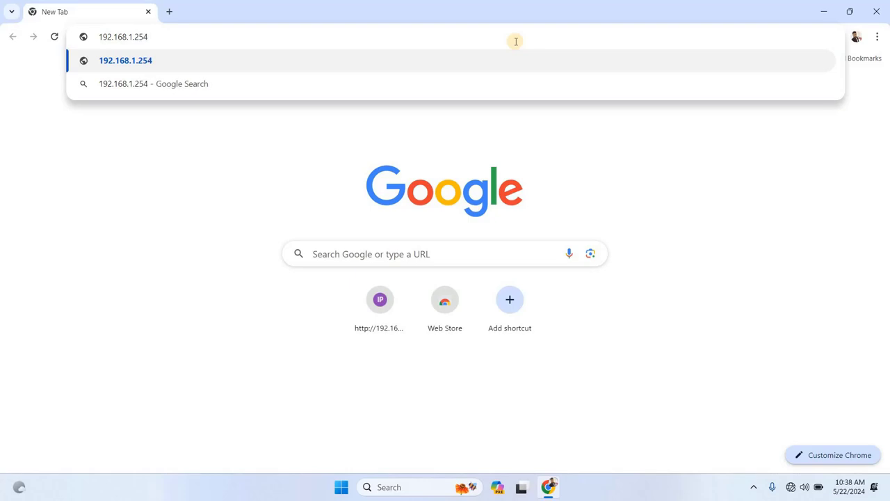
key("Return")
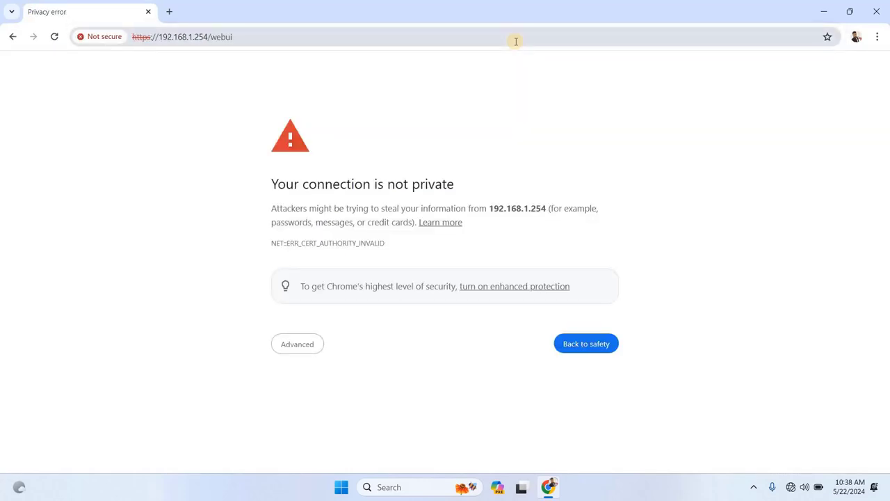
left_click(305, 344)
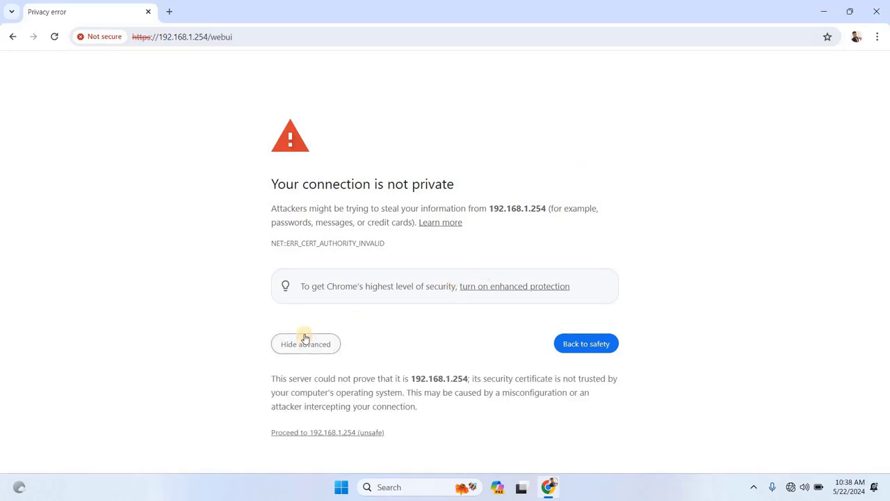
left_click(347, 432)
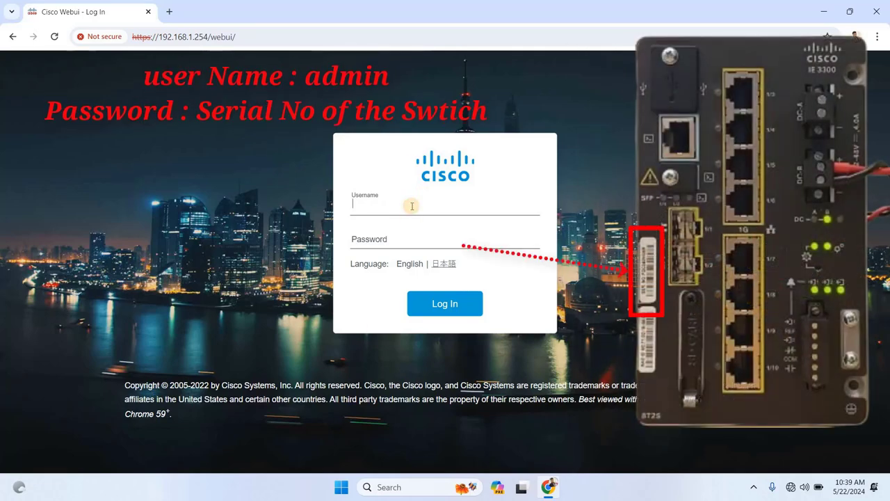
- Log in as admin using the switch's serial number as the password
key("Tab")
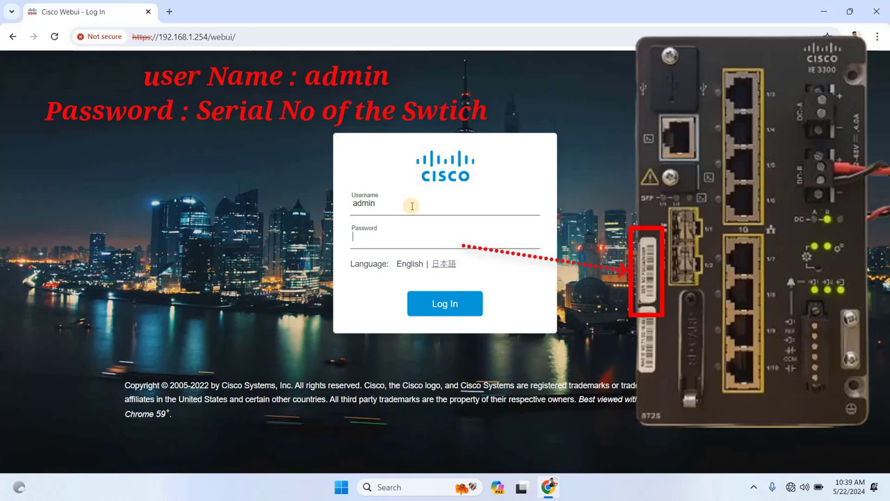
key("Caps_Lock")
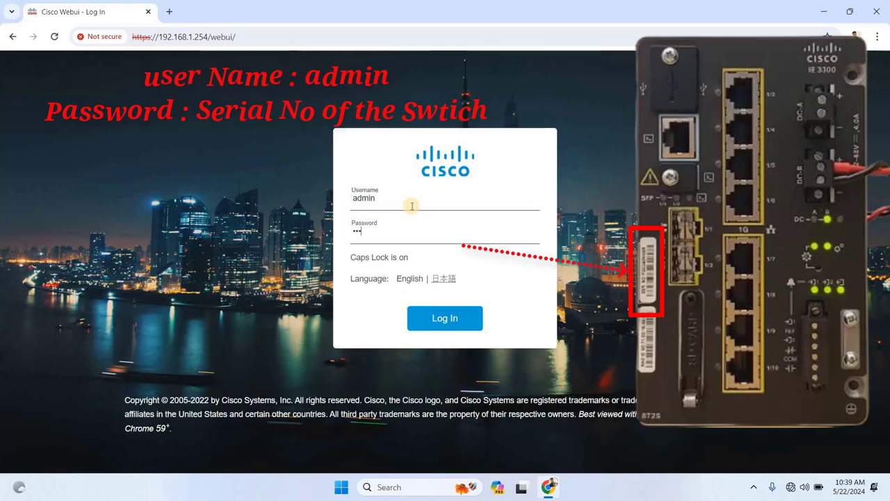
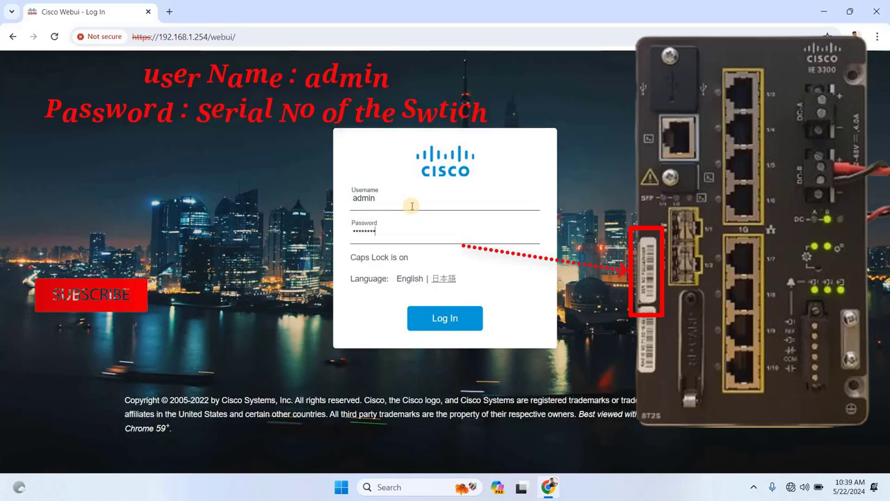
left_click(453, 322)
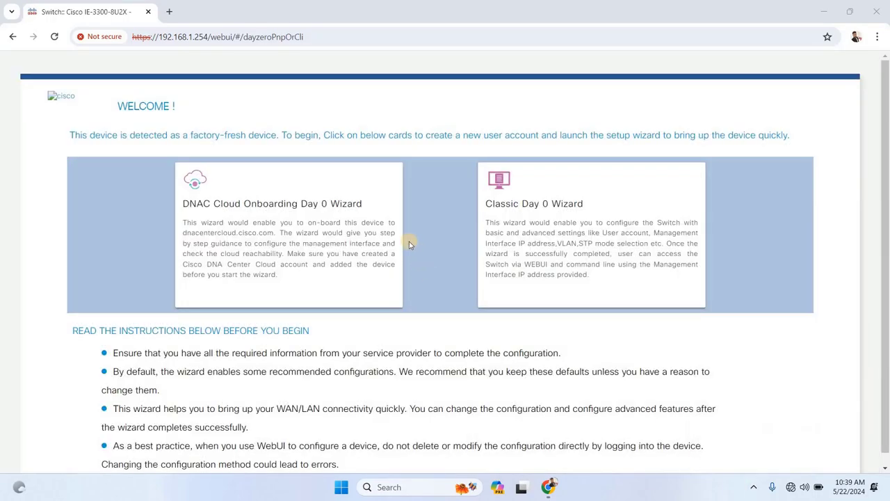
scroll(409, 244, "down", 1)
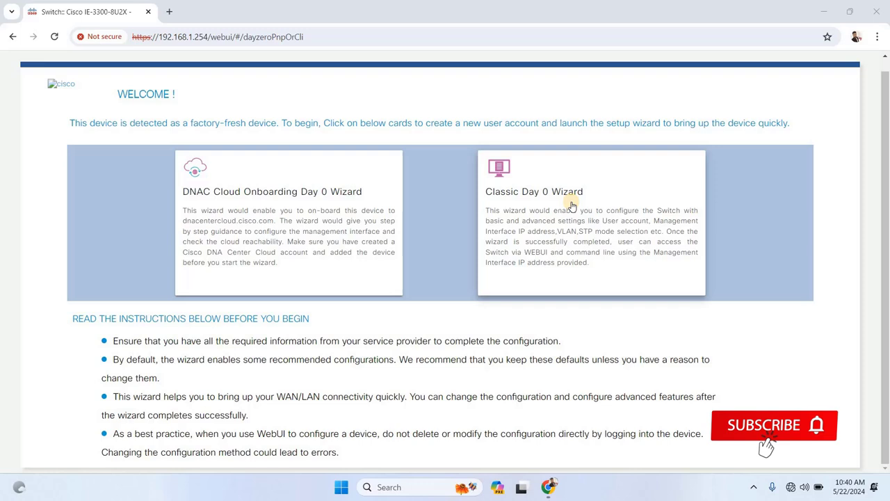
- Start the Classic Day 0 wizard with login 'admin', passwords, synced CLI password and device name IE3300
left_click(571, 206)
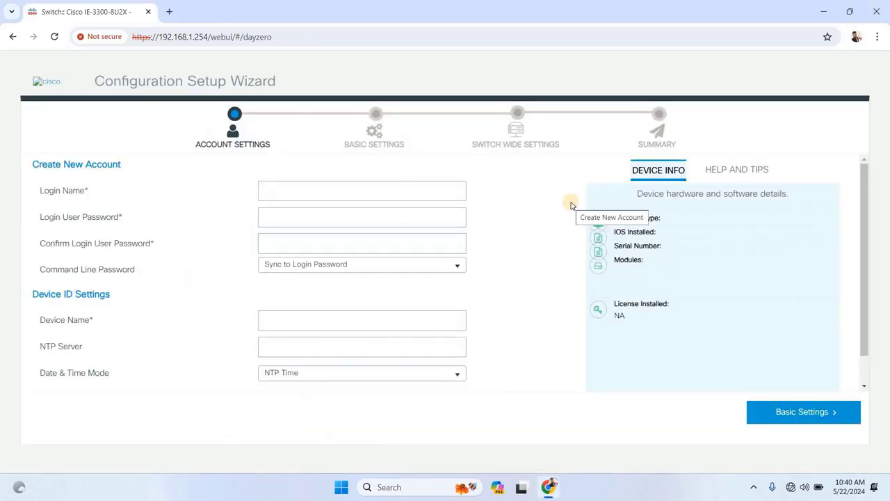
left_click(325, 194)
type("admin")
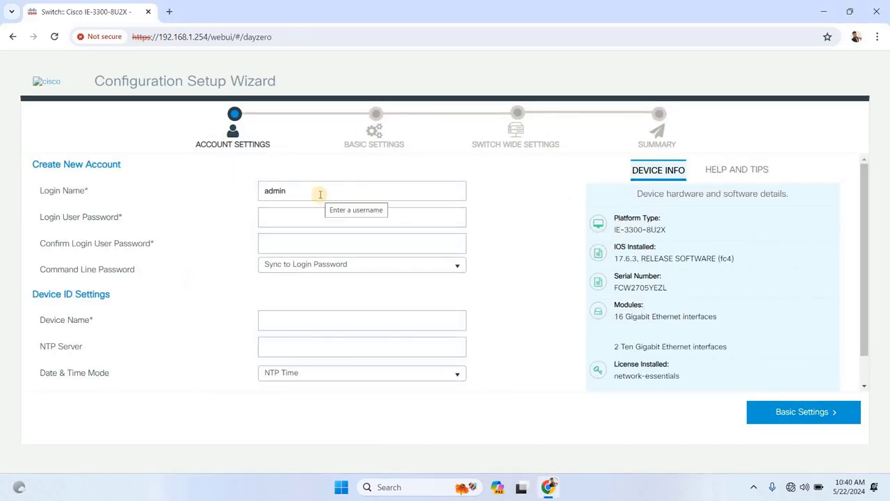
left_click(323, 218)
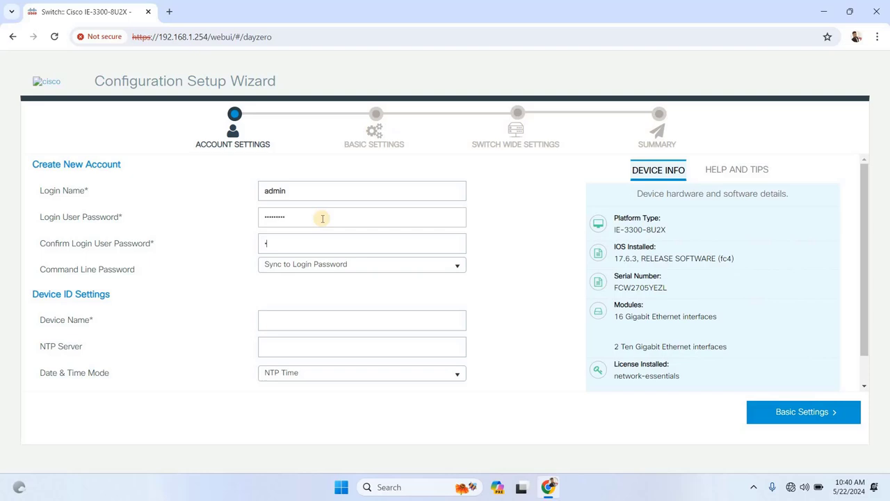
left_click(348, 268)
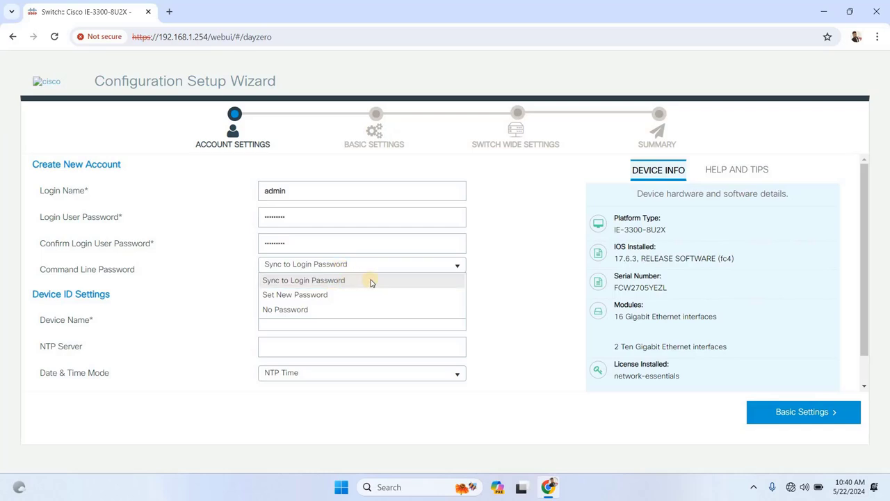
left_click(371, 281)
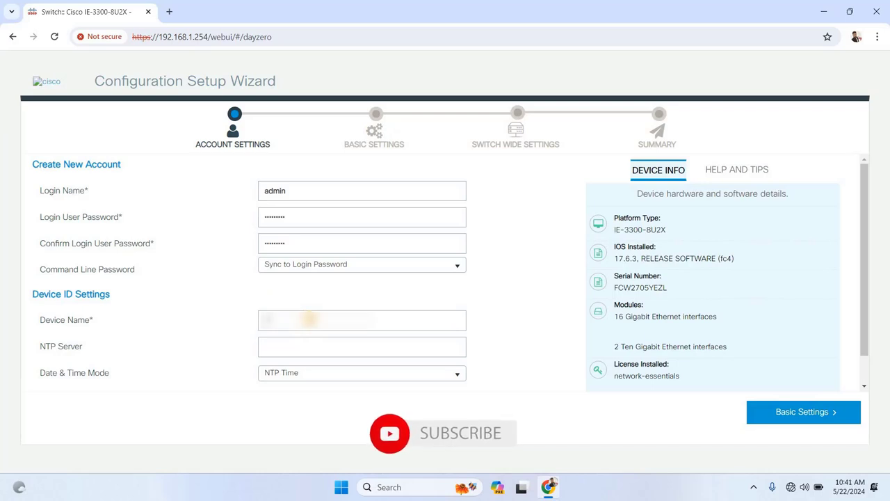
type("IE3300")
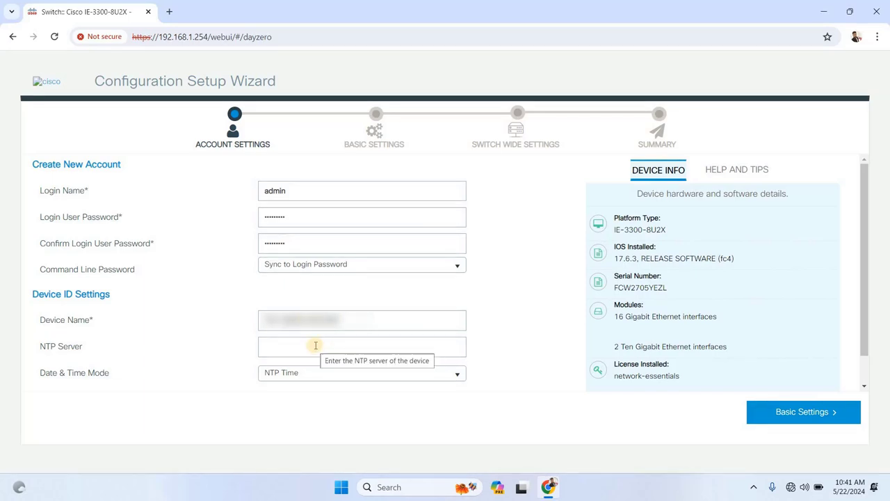
- Set Date & Time Mode to Manually Enter Time with 22 May 2024, 11:00 AM
left_click(338, 377)
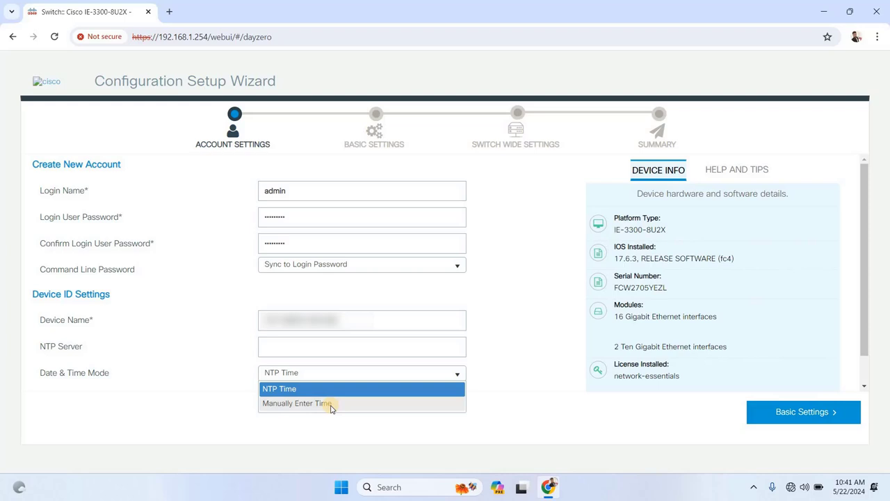
left_click(331, 405)
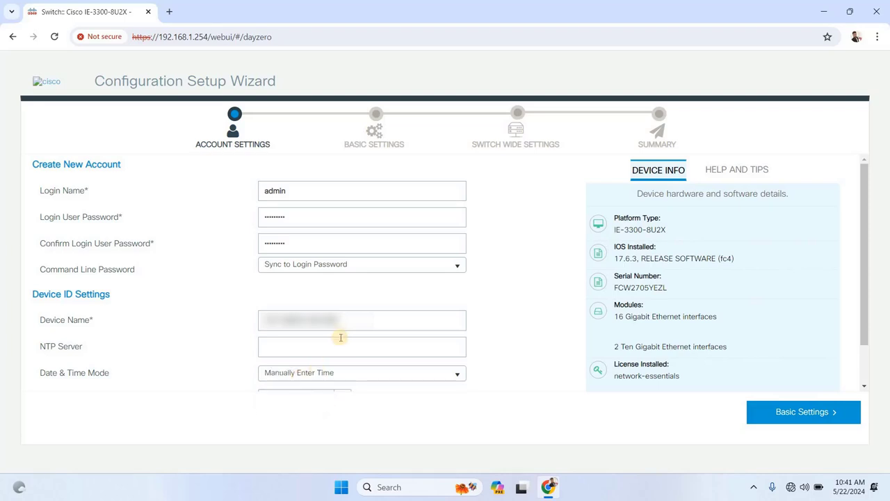
scroll(340, 341, "down", 1)
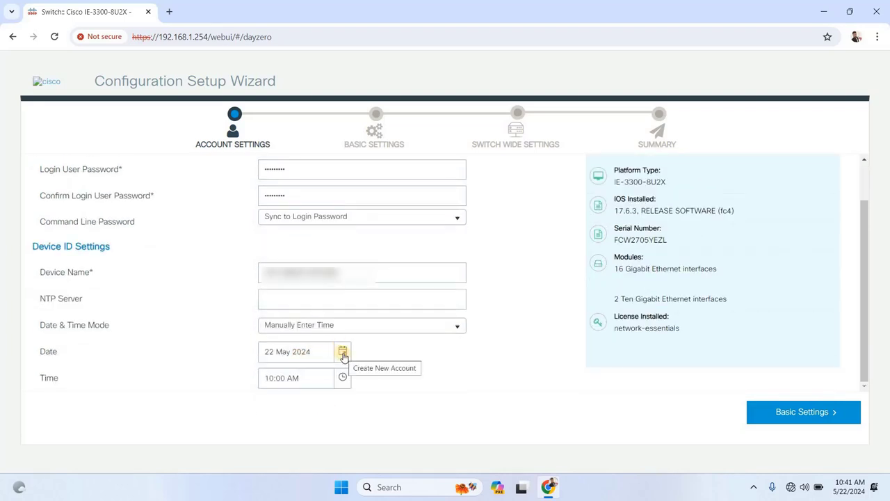
left_click(343, 378)
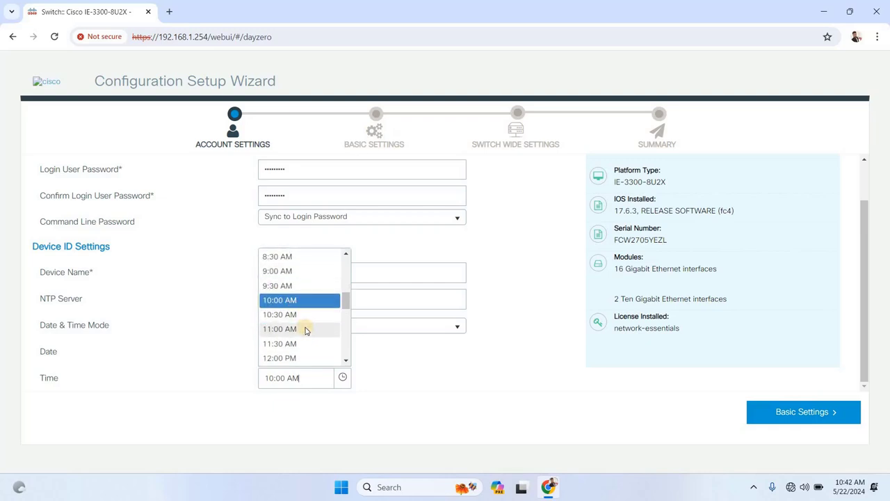
scroll(312, 300, "up", 4)
scroll(318, 312, "down", 3)
scroll(327, 299, "up", 3)
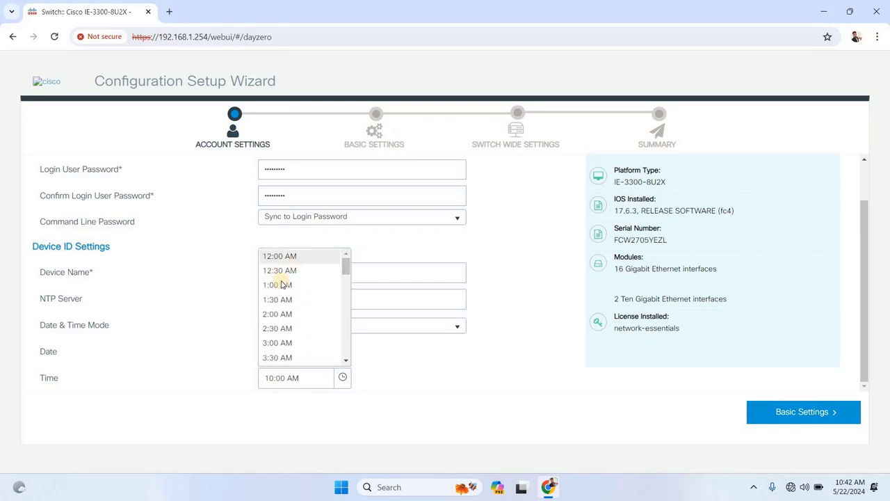
scroll(288, 313, "down", 5)
left_click(290, 329)
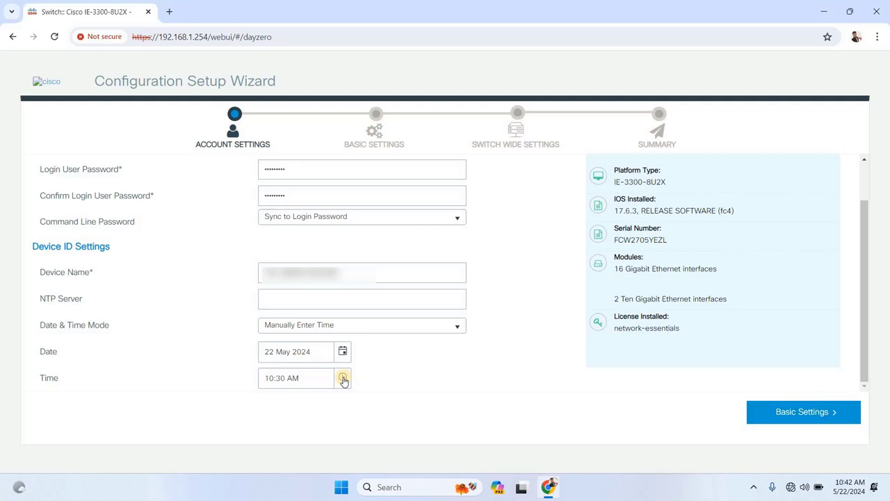
left_click(343, 380)
left_click(285, 341)
- In Basic Settings, enter VLAN ID, IP 10.0.0.138, mask 255.255.255.0 and gateway 192.168.1.25
left_click(821, 413)
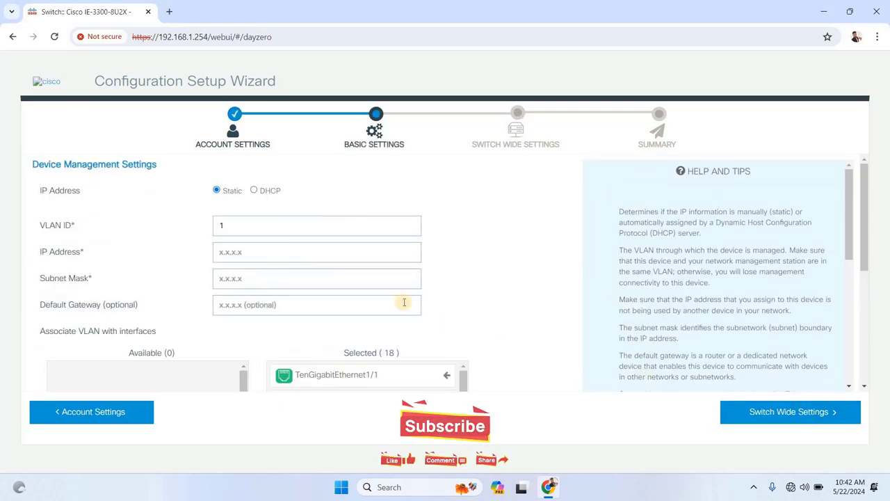
left_click(242, 226)
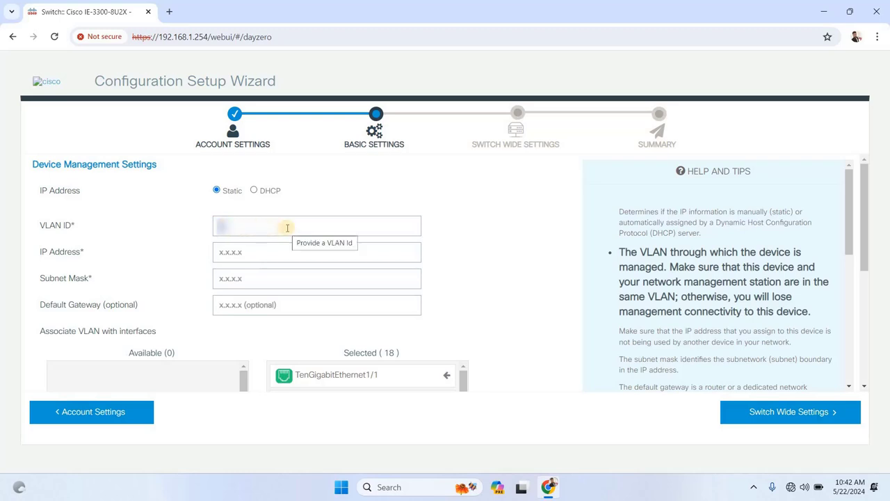
type("00")
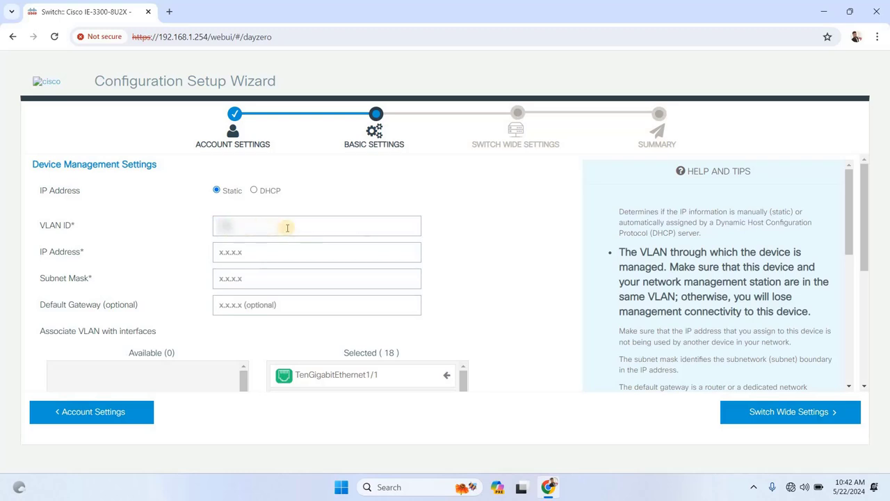
key("Tab")
type("10.0.0.1")
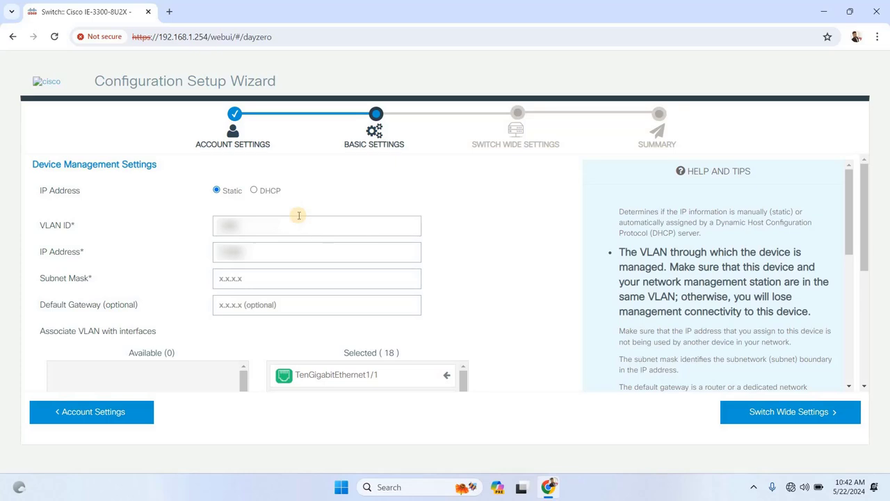
type("38")
key("Tab")
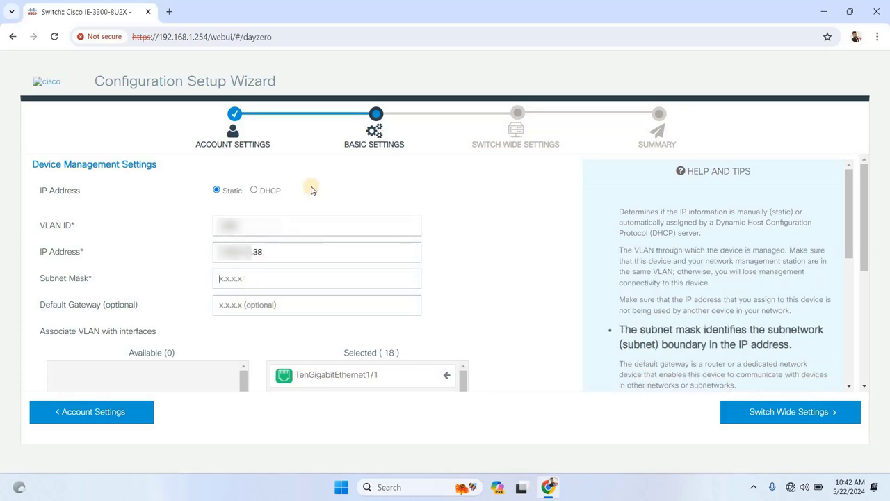
type("255.255.255.0")
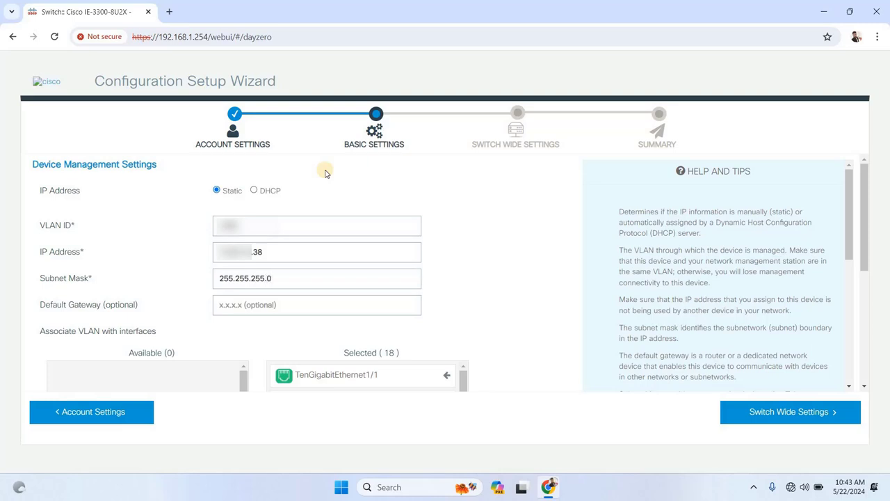
key("Tab")
scroll(256, 297, "down", 2)
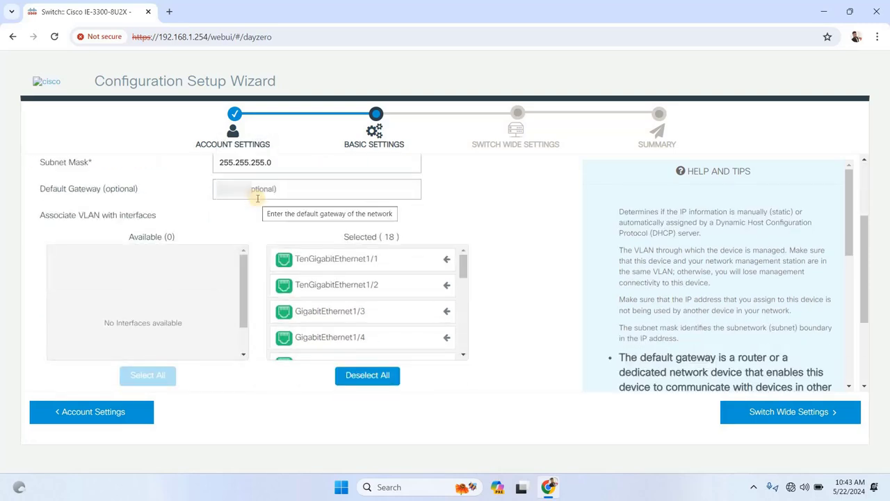
type("192.168.")
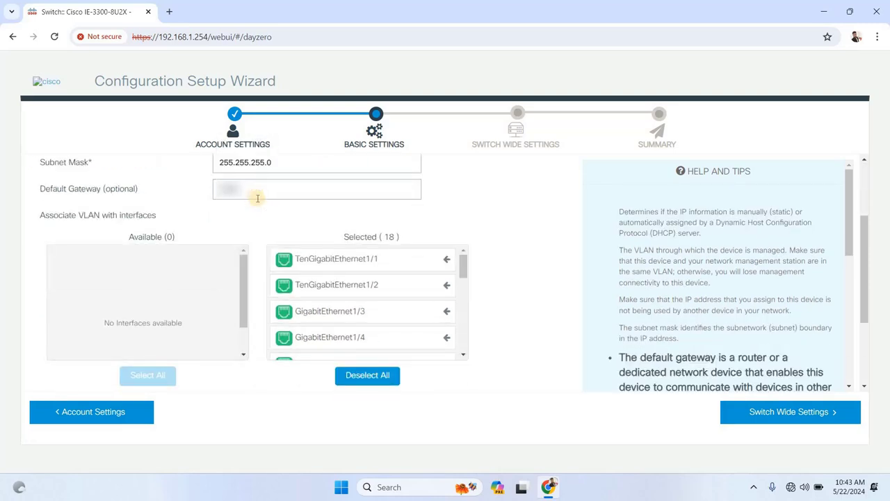
type("1.254")
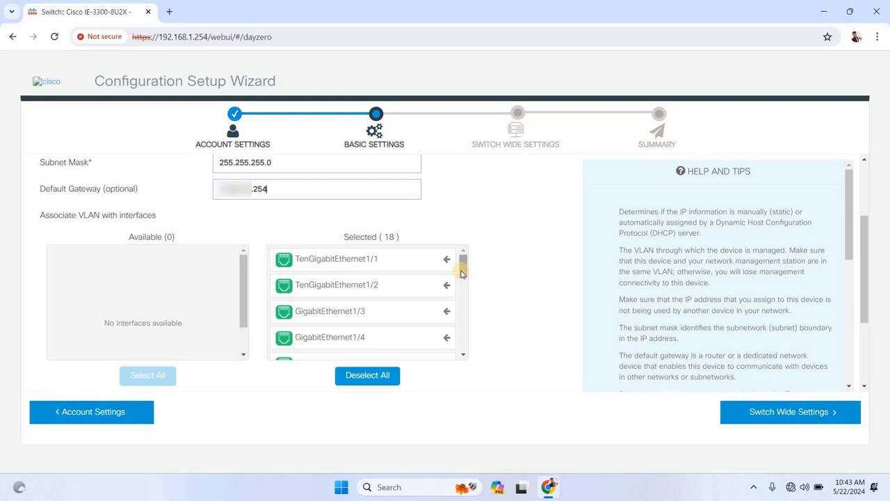
- Remove GigabitEthernet1/5 from the management VLAN's selected interfaces
left_click(464, 356)
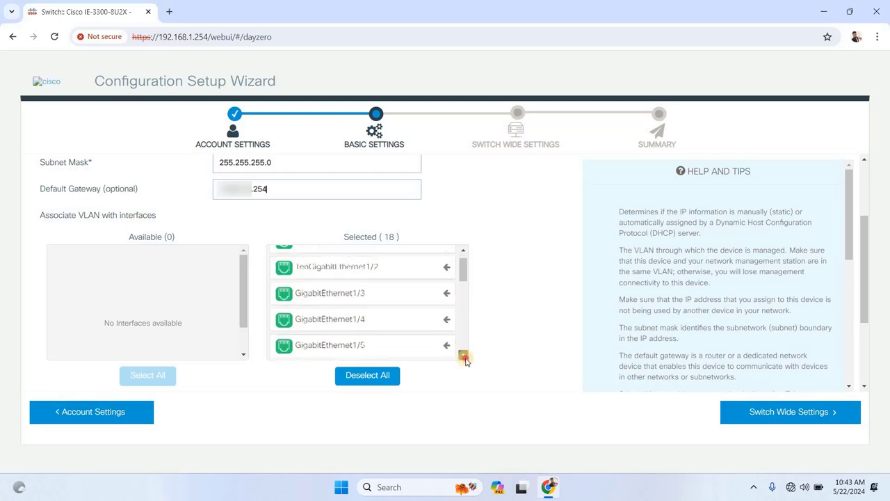
scroll(434, 338, "down", 2)
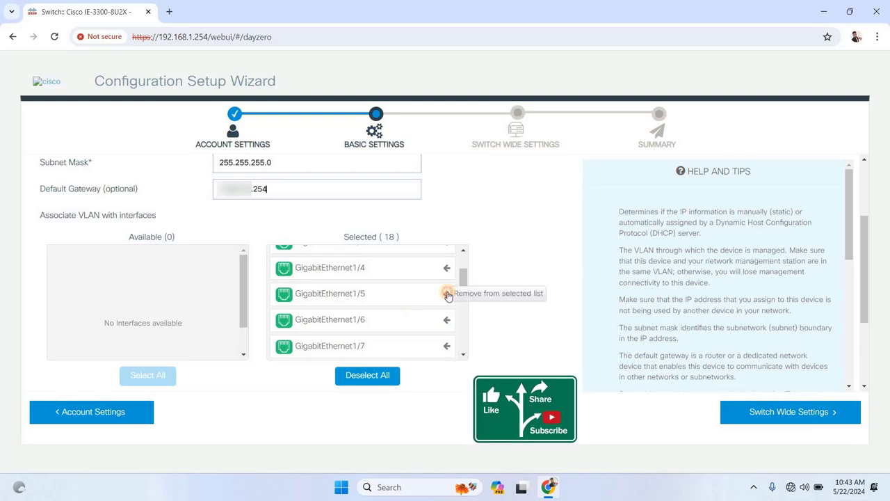
left_click(447, 294)
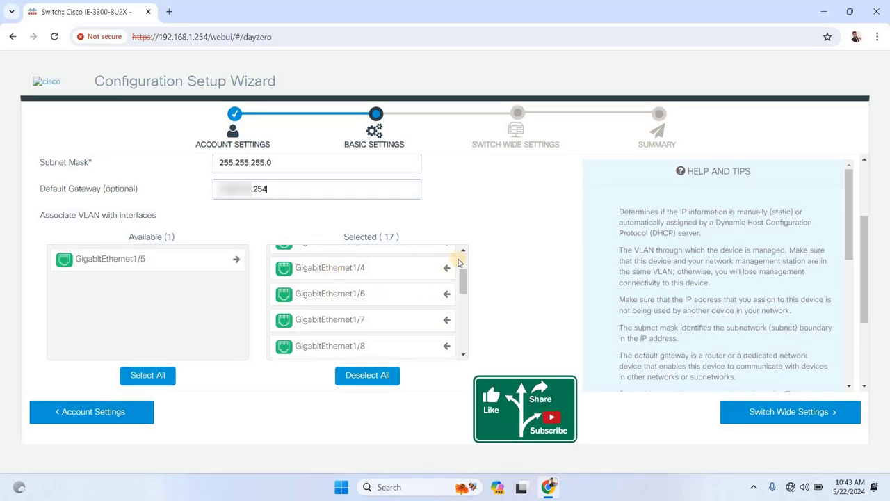
scroll(459, 262, "down", 5)
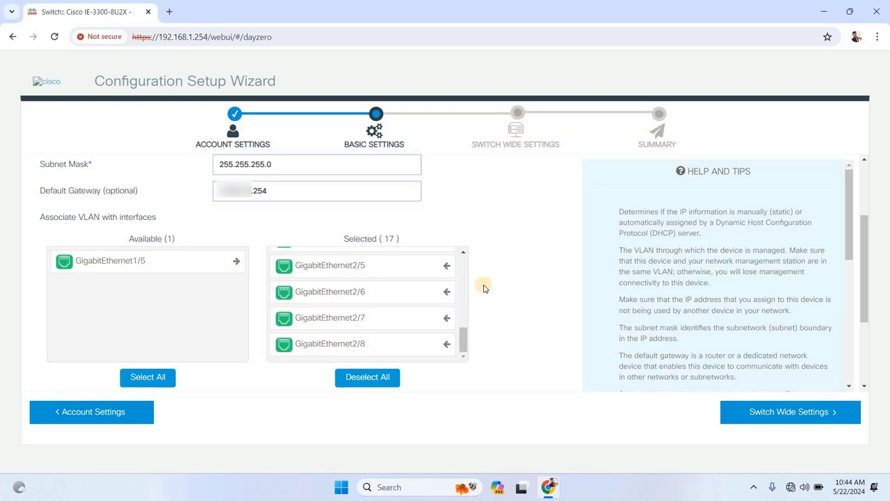
scroll(485, 288, "down", 3)
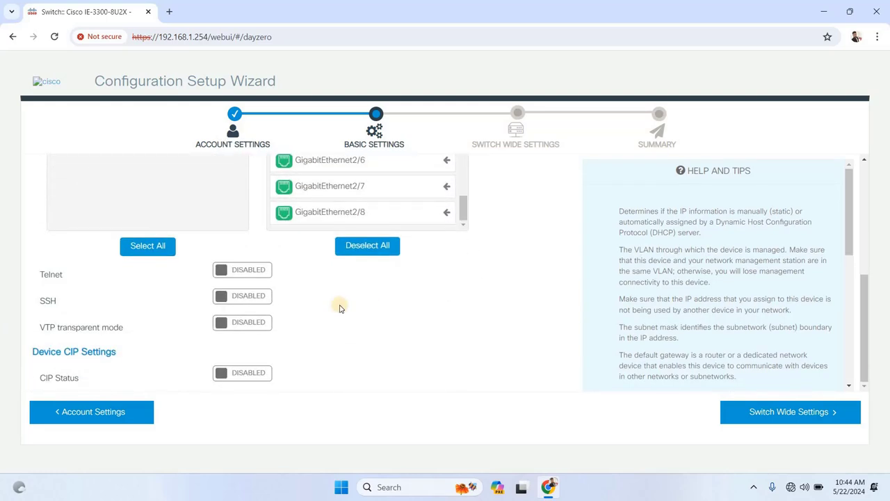
- Leave SSH and Telnet disabled and continue to Switch Wide Settings
left_click(263, 298)
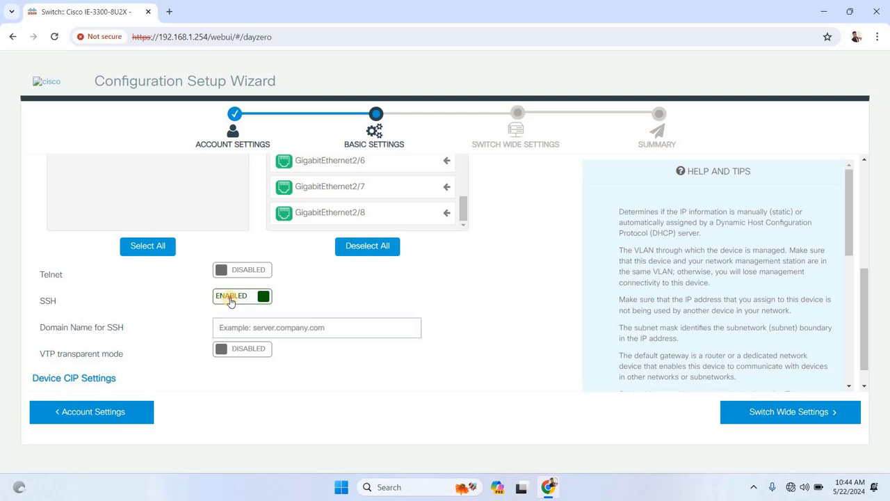
left_click(230, 301)
left_click(244, 271)
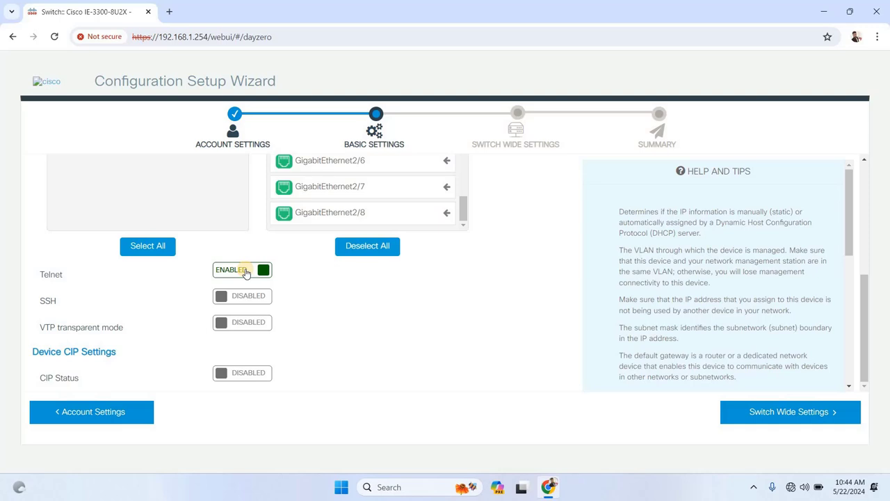
left_click(246, 274)
left_click(795, 415)
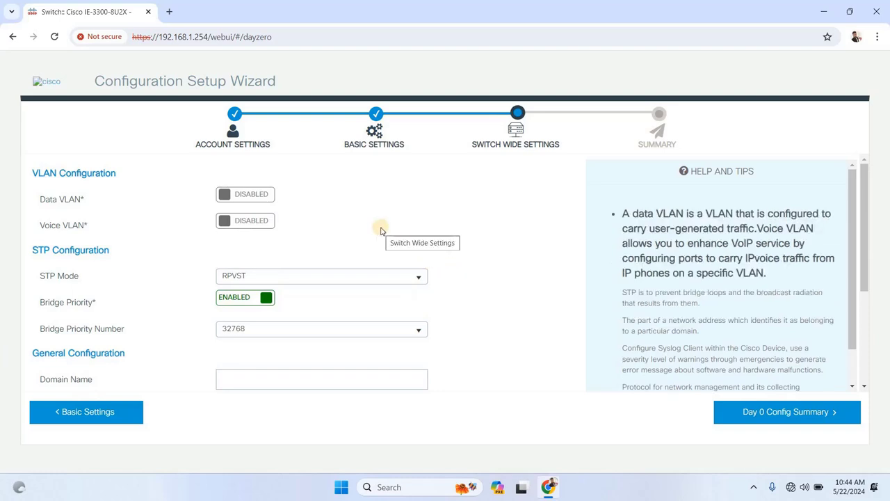
- Keep STP mode RPVST and bridge priority 32768, then go to the Day 0 Config Summary
scroll(380, 231, "down", 1)
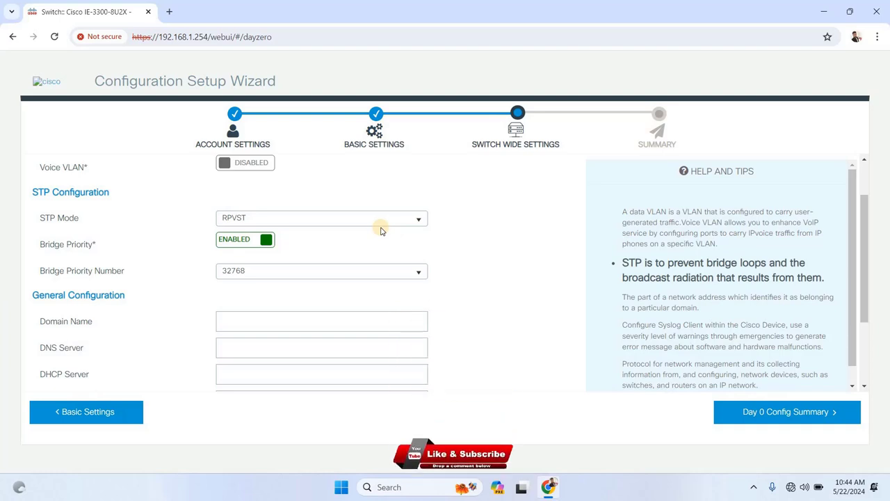
scroll(381, 233, "down", 2)
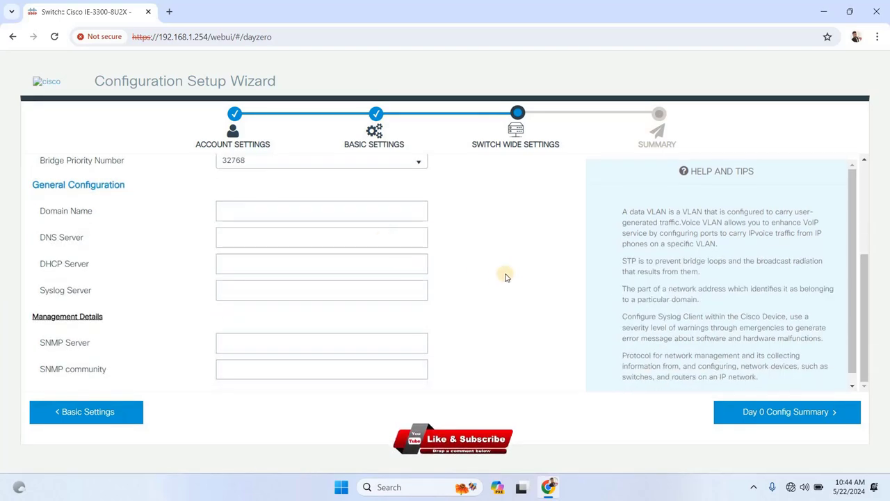
scroll(509, 274, "up", 3)
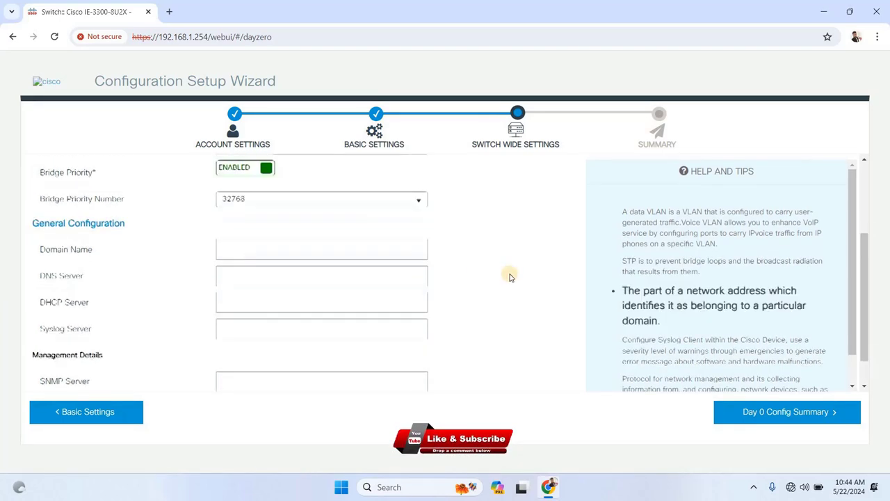
left_click(786, 416)
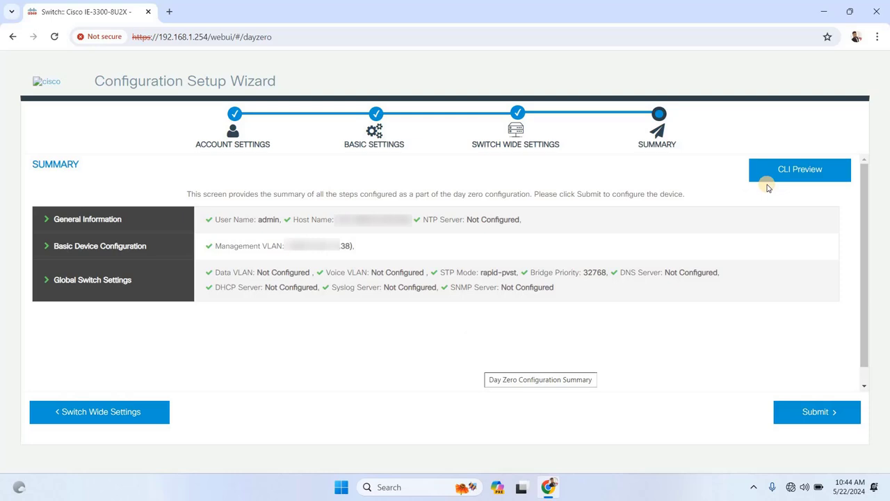
- Review the generated CLI commands in the CLI Preview, then close it
left_click(800, 170)
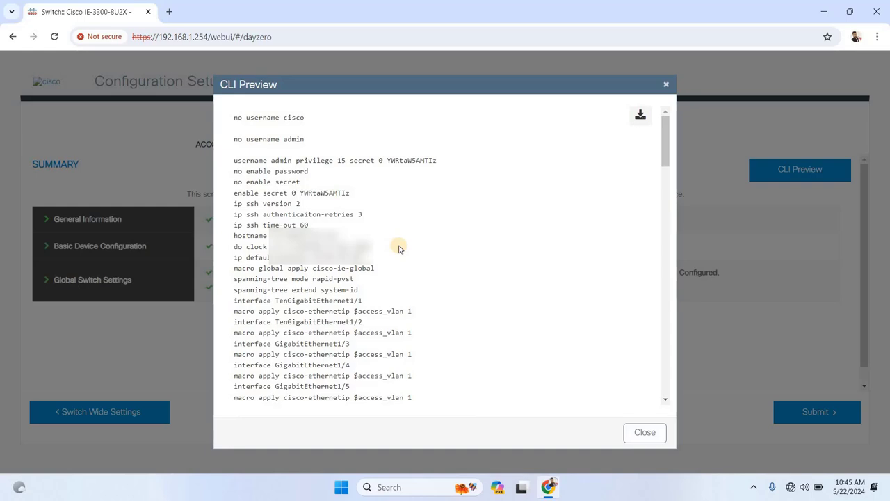
scroll(399, 248, "down", 10)
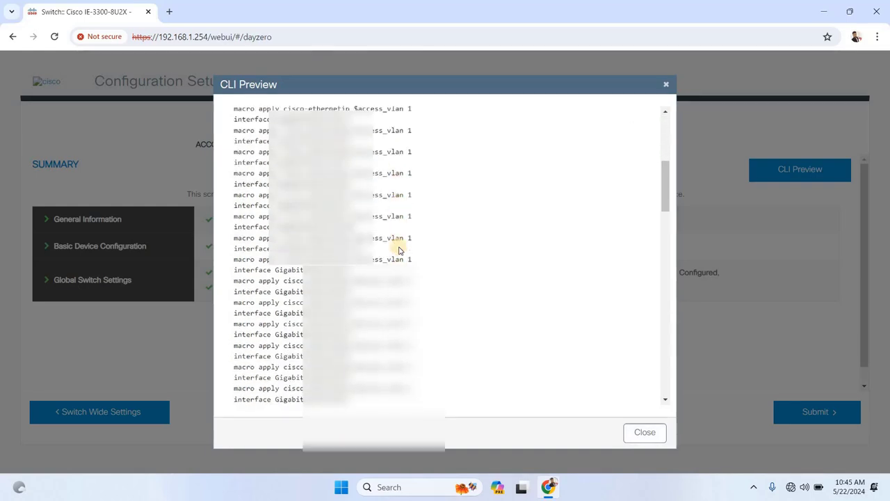
scroll(399, 248, "down", 5)
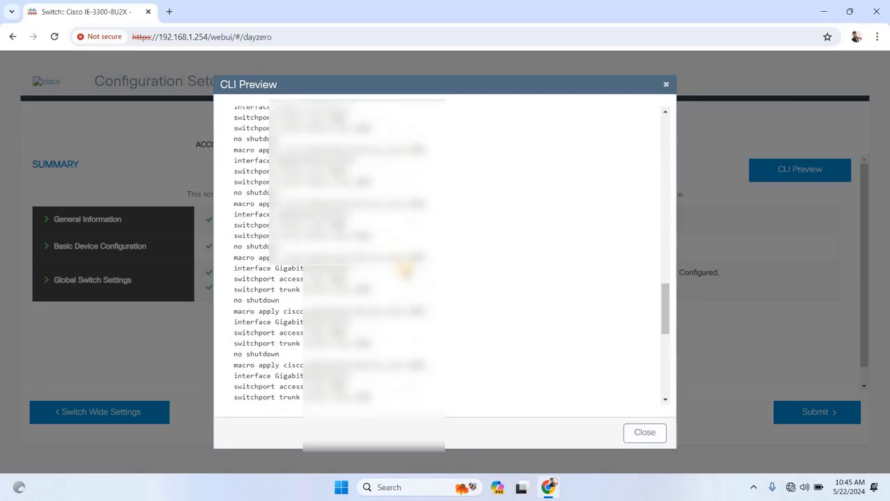
left_click(644, 435)
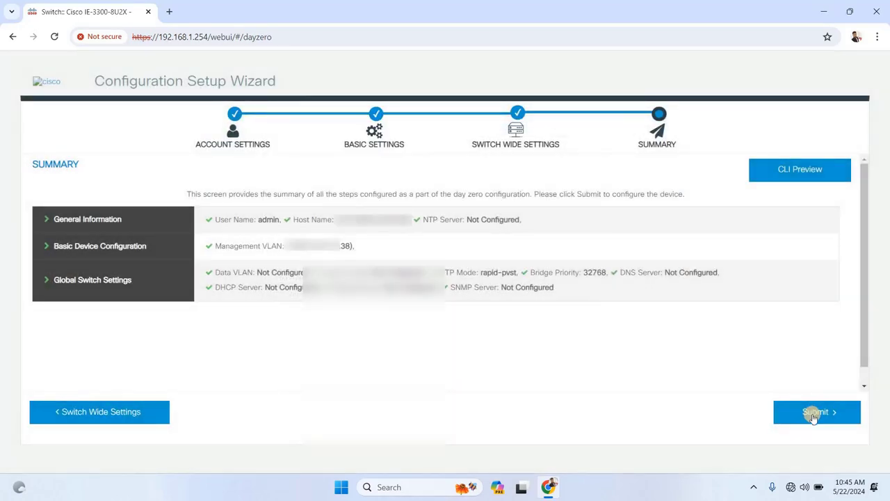
- Submit the Day 0 configuration and dismiss the Success dialog with OK
left_click(814, 413)
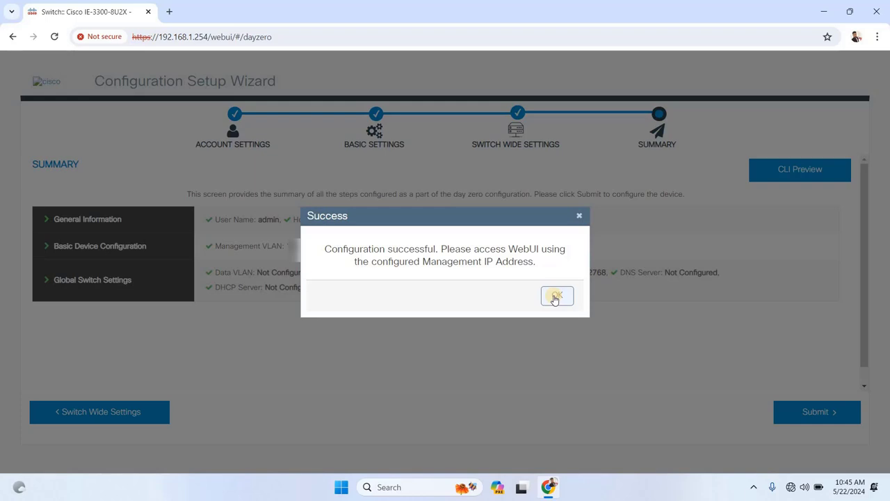
left_click(557, 296)
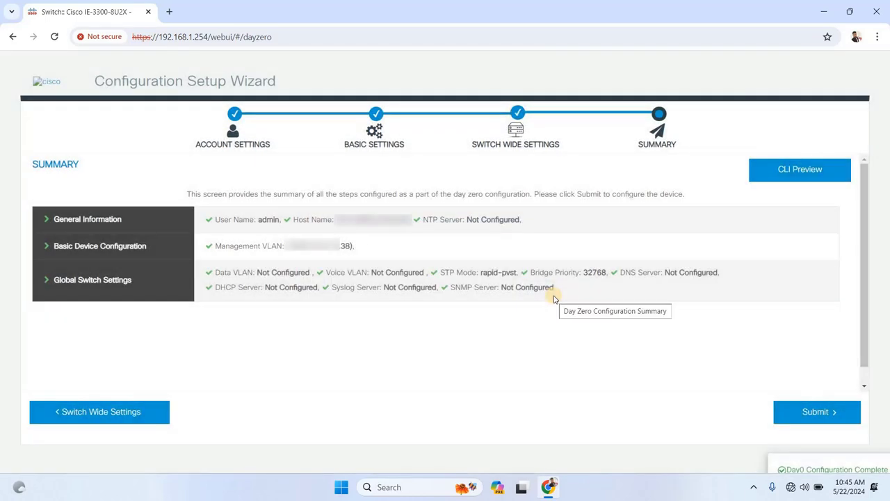